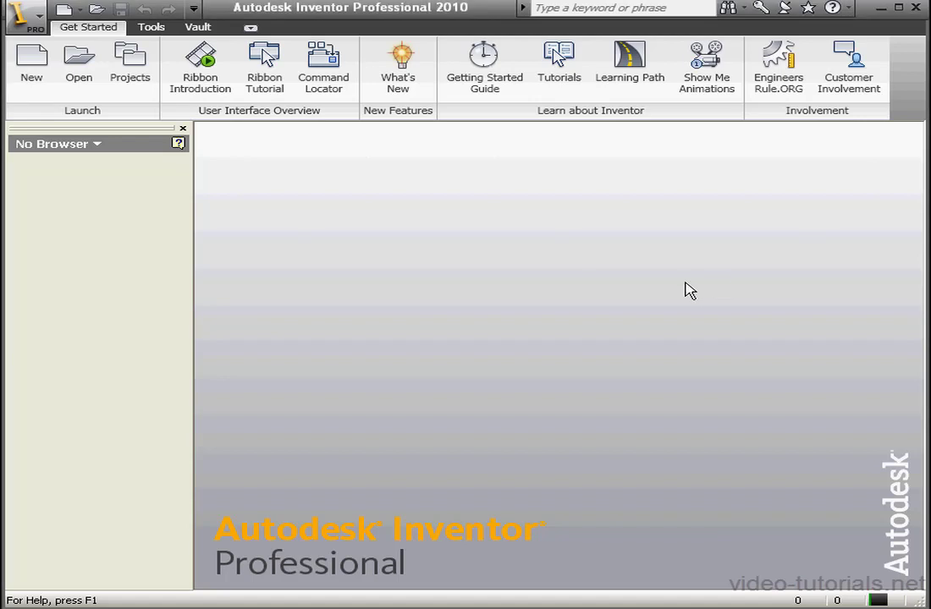
Start a new Standard (in).ipt part and turn off Snap to Grid in its sketch.
click(38, 68)
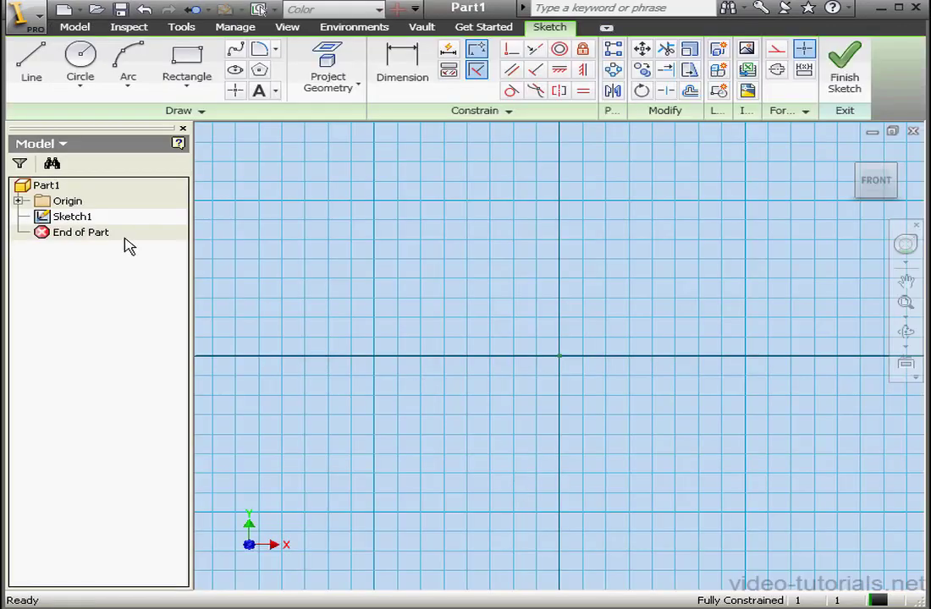
right_click(341, 253)
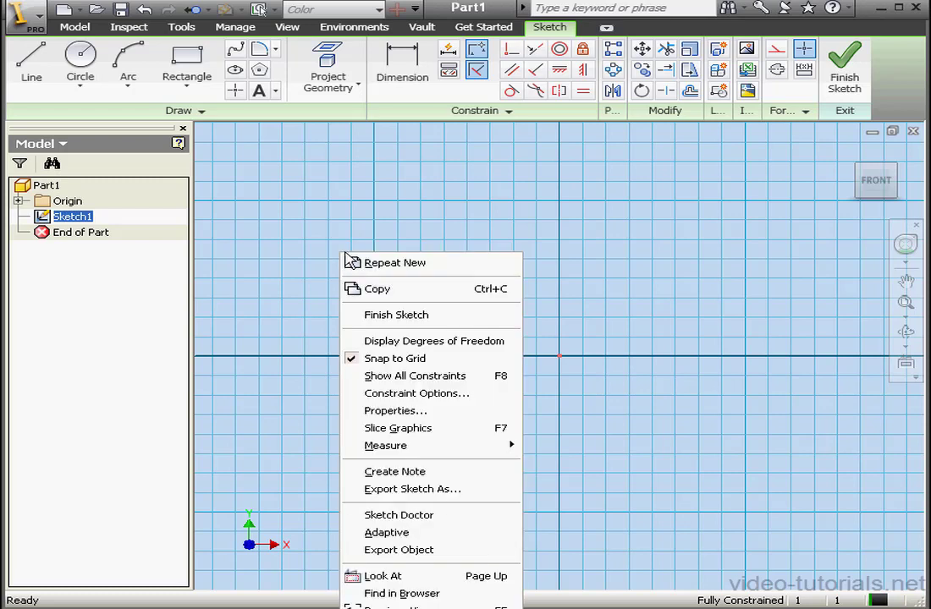
click(430, 362)
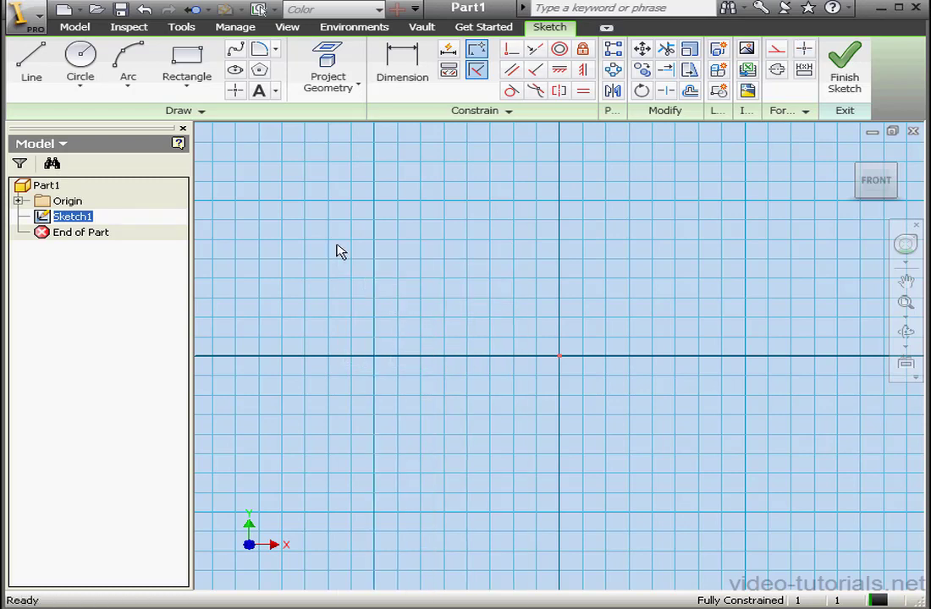
click(81, 56)
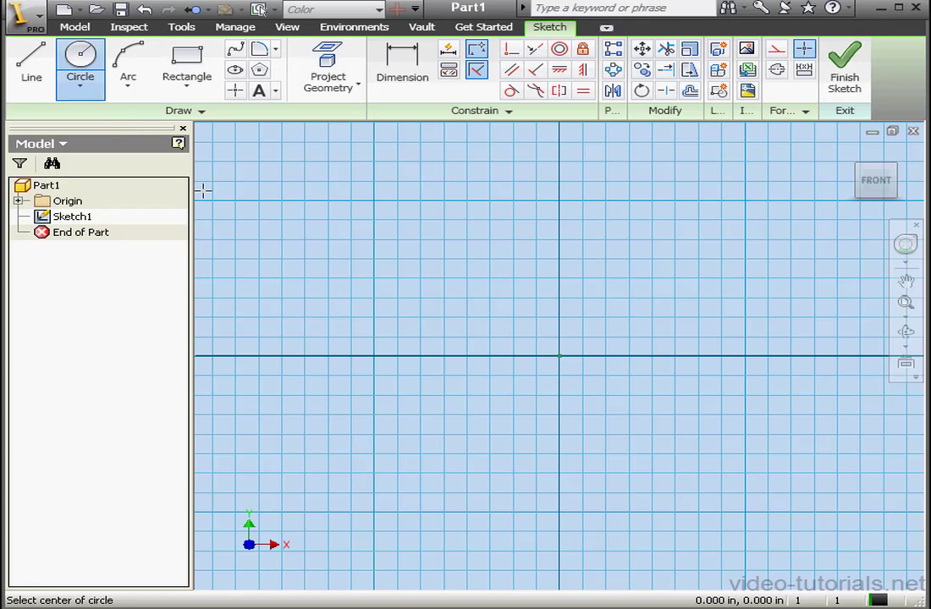
Sketch a circle in the upper left of the sketch and finish the sketch.
click(317, 248)
click(368, 269)
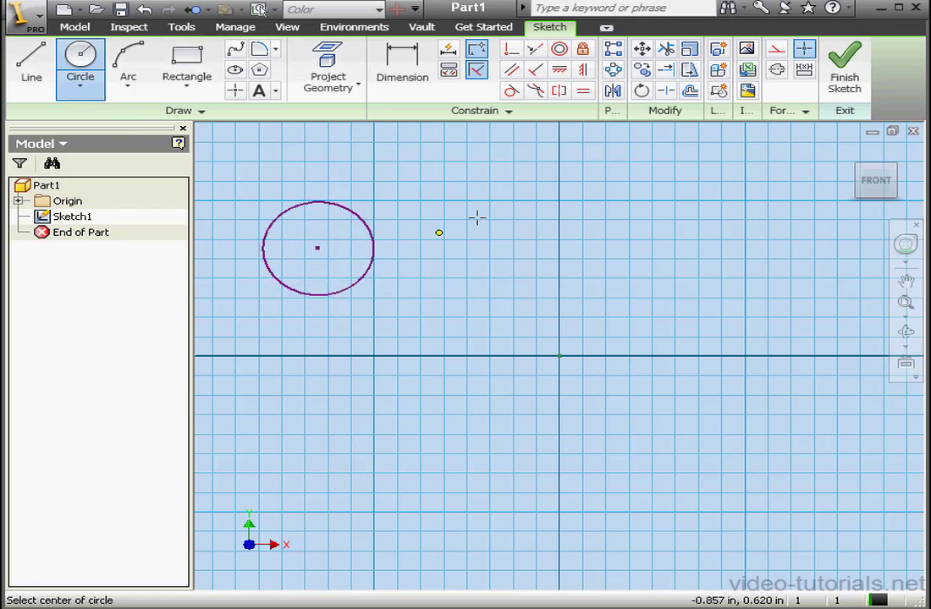
click(844, 83)
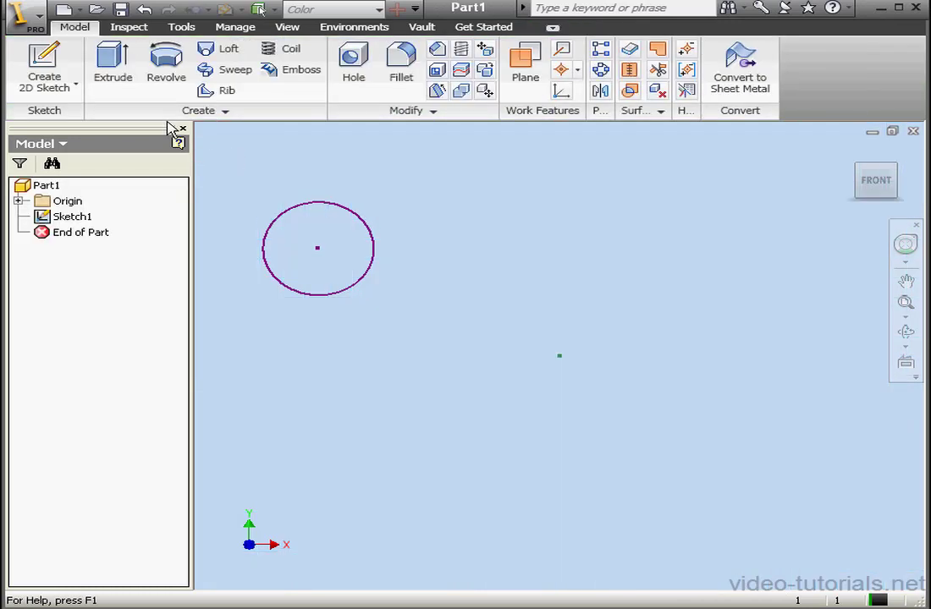
Extrude the circle 1 in into a solid cylinder.
click(117, 85)
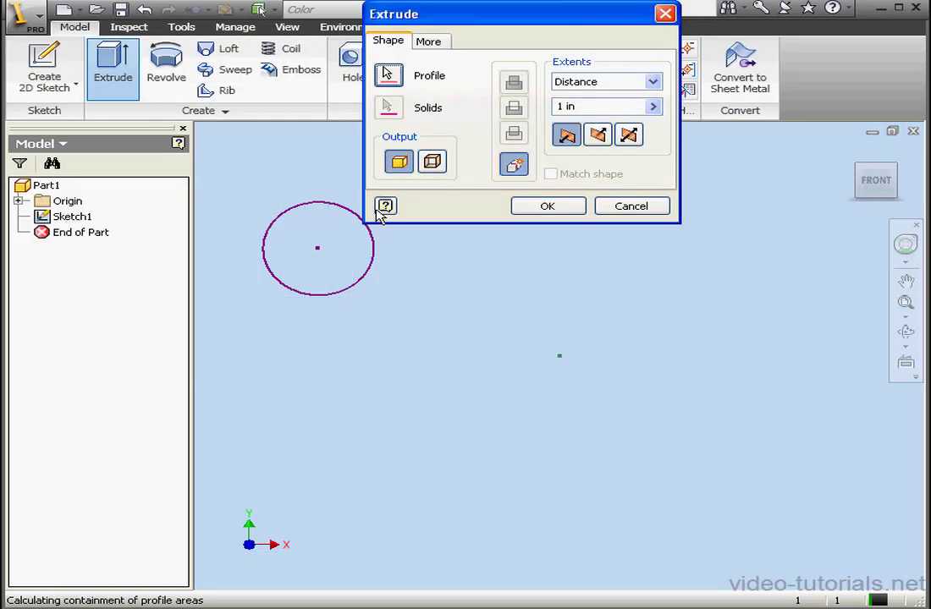
click(852, 151)
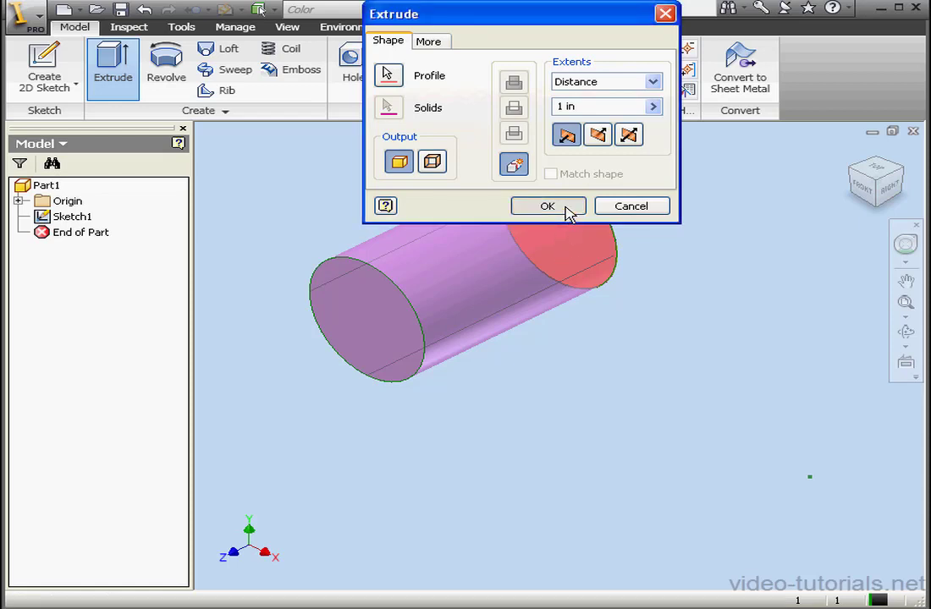
click(569, 212)
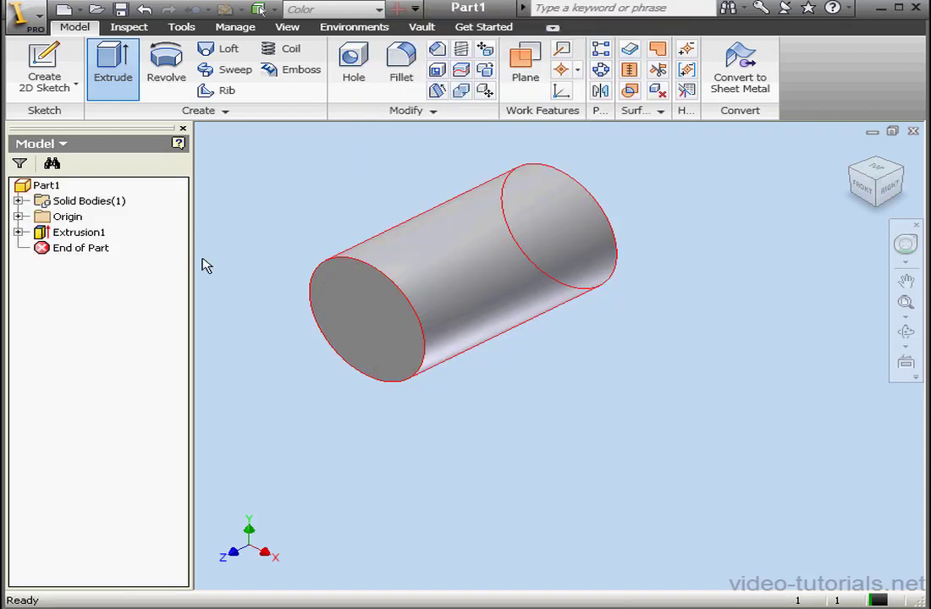
Reopen Sketch1 under Extrusion1 and view it from the front with the circle on the left.
click(18, 232)
double_click(90, 250)
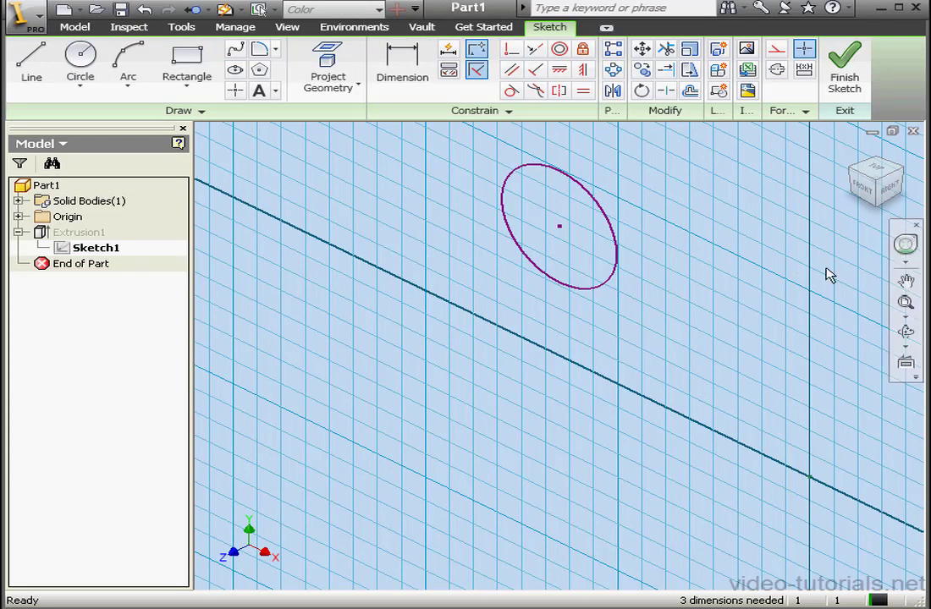
click(864, 188)
scroll(641, 284, down, 2)
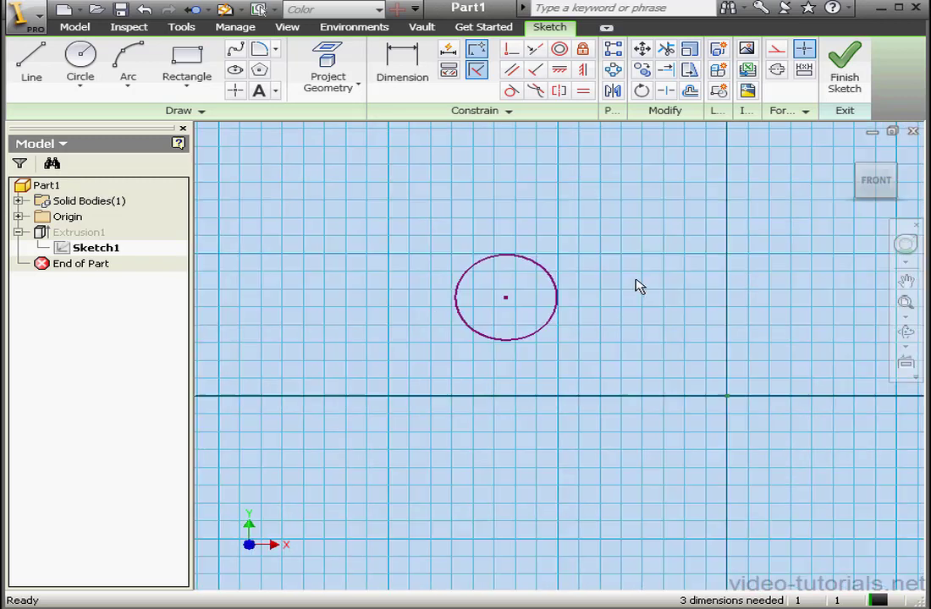
middle_drag(630, 279, 490, 296)
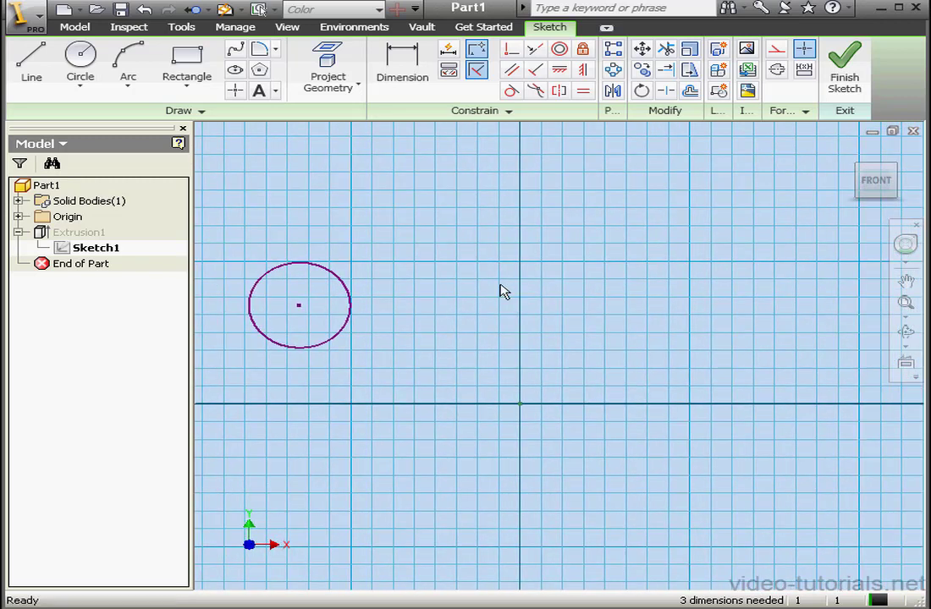
Draw an L-shaped line path going down then right beside the circle.
click(34, 68)
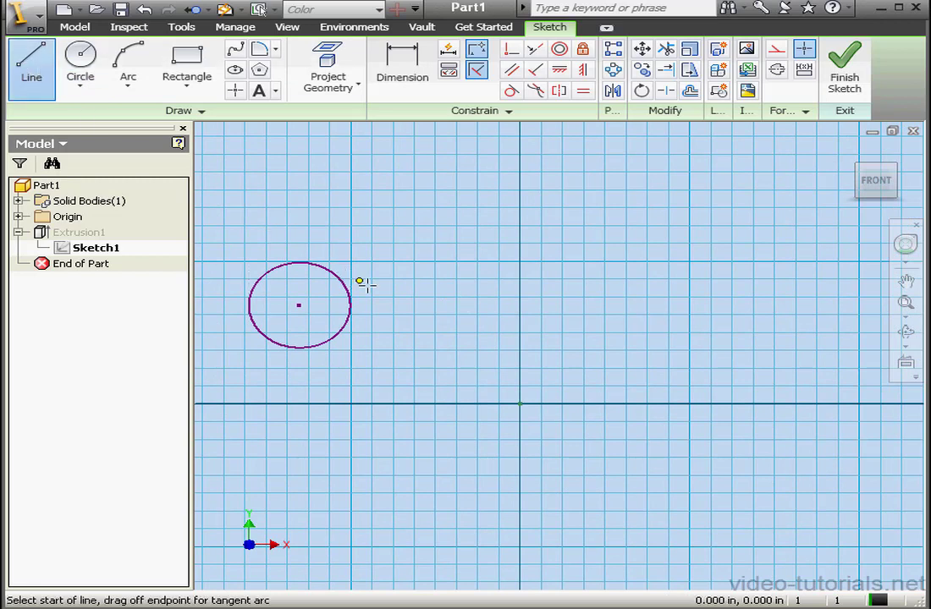
click(443, 264)
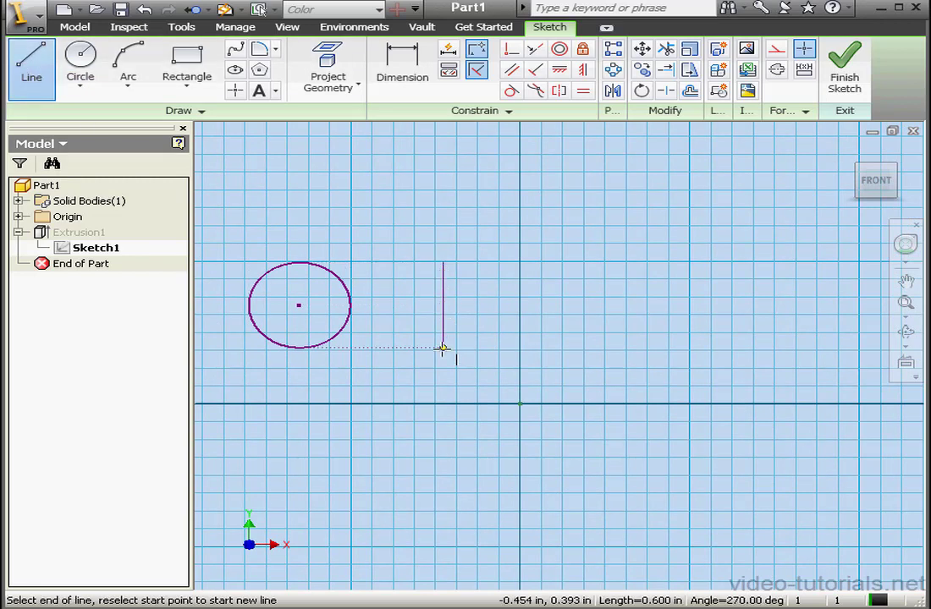
click(442, 347)
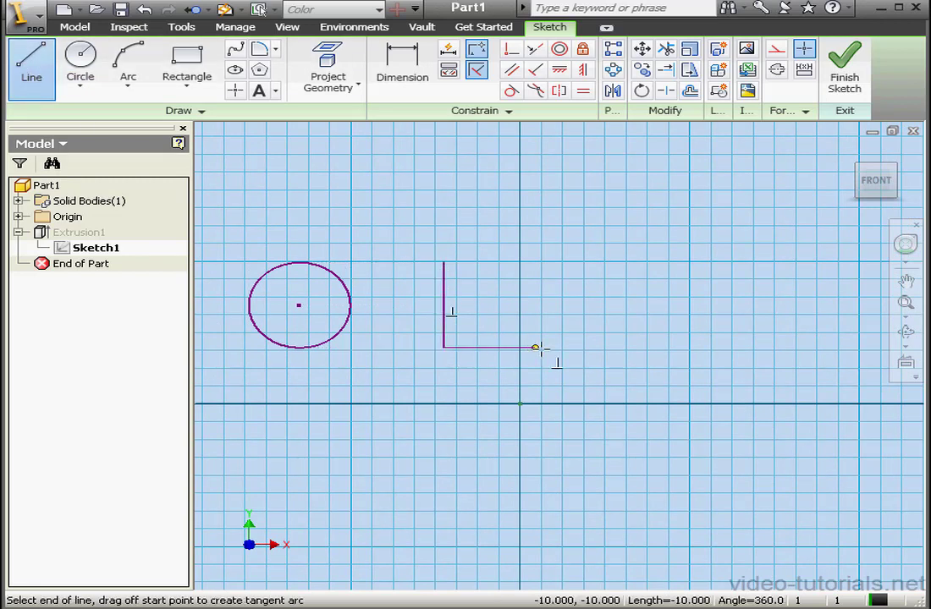
click(584, 348)
right_click(599, 331)
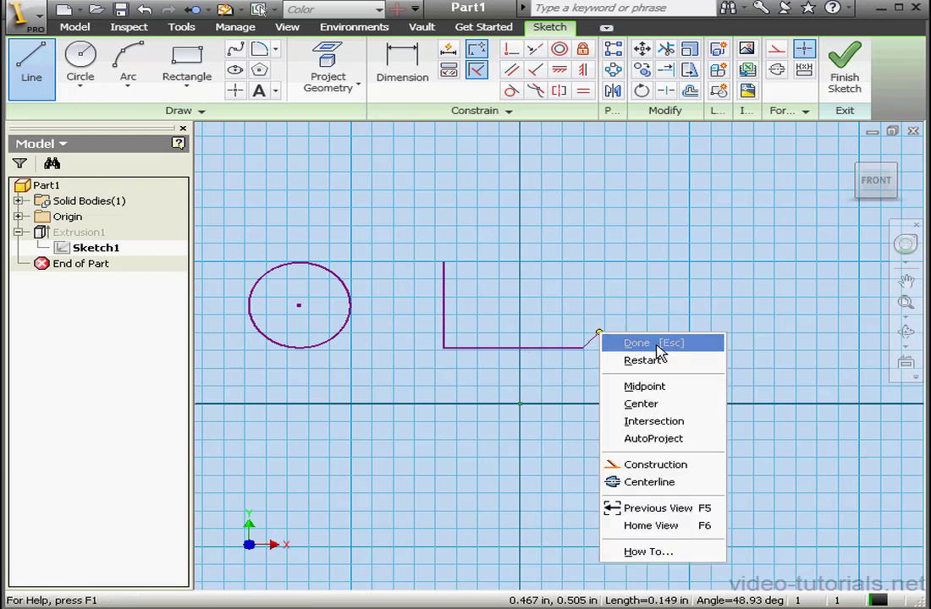
click(634, 343)
Draw a second L-shaped path crossing the first, going right then down, and finish the sketch.
click(32, 63)
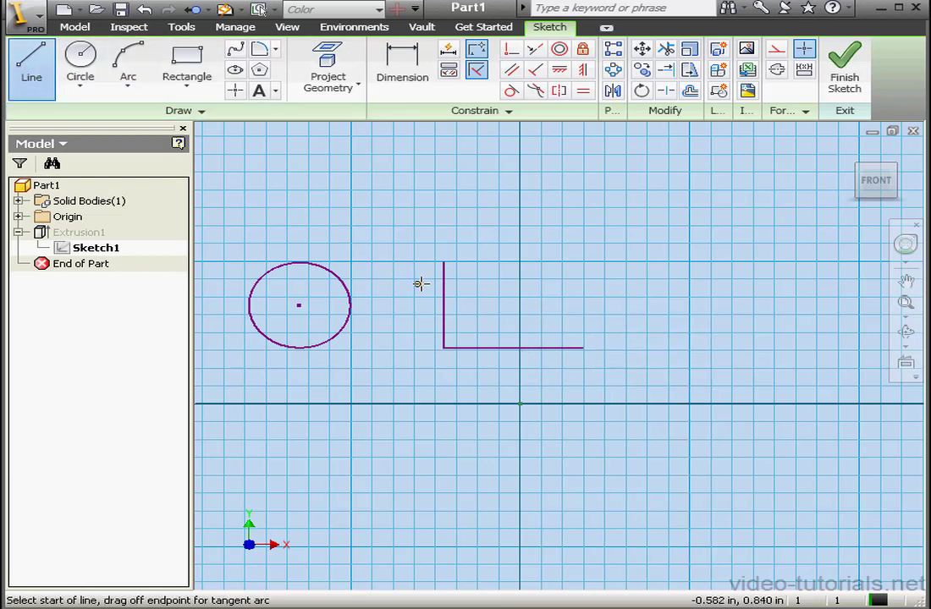
click(448, 283)
click(543, 285)
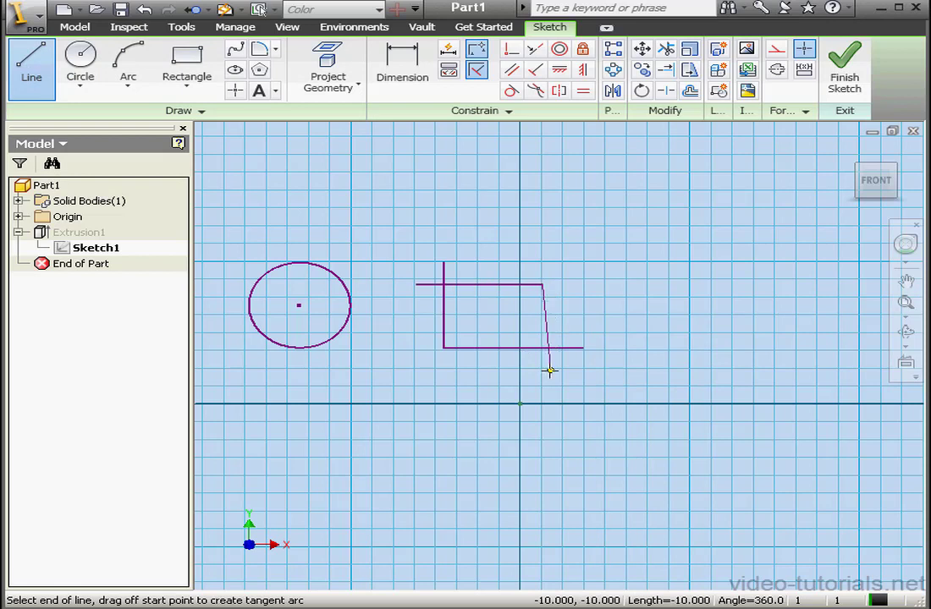
click(543, 380)
right_click(543, 381)
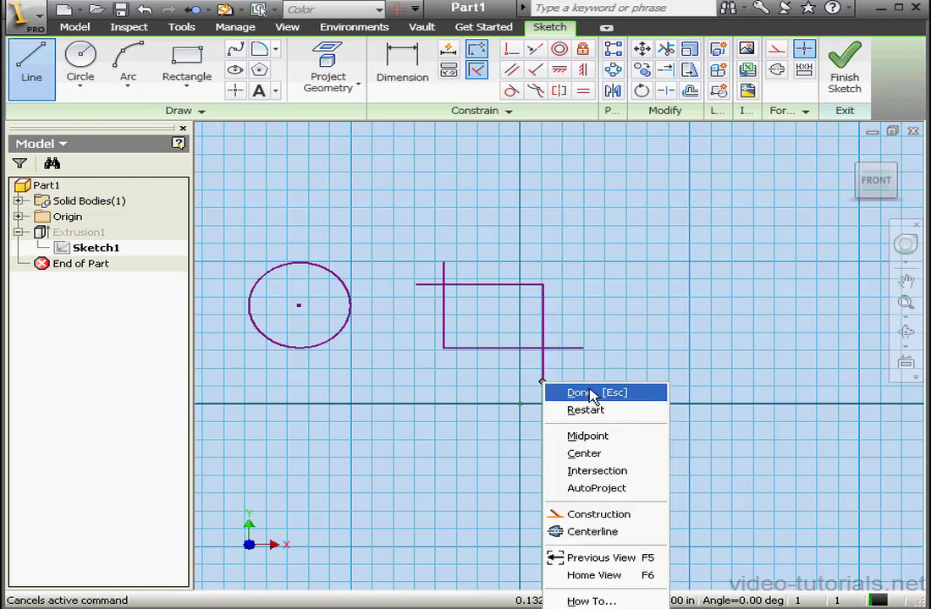
click(597, 392)
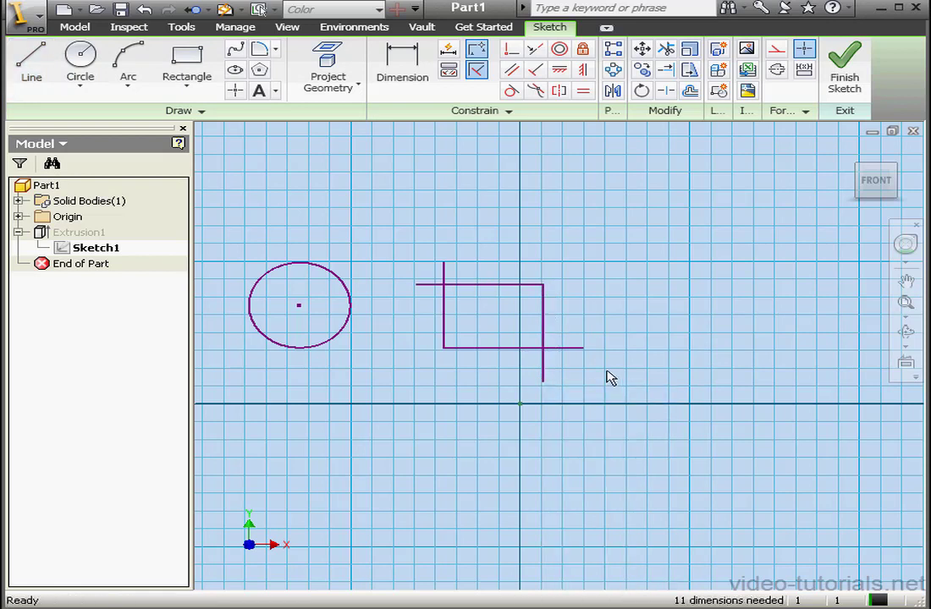
click(839, 81)
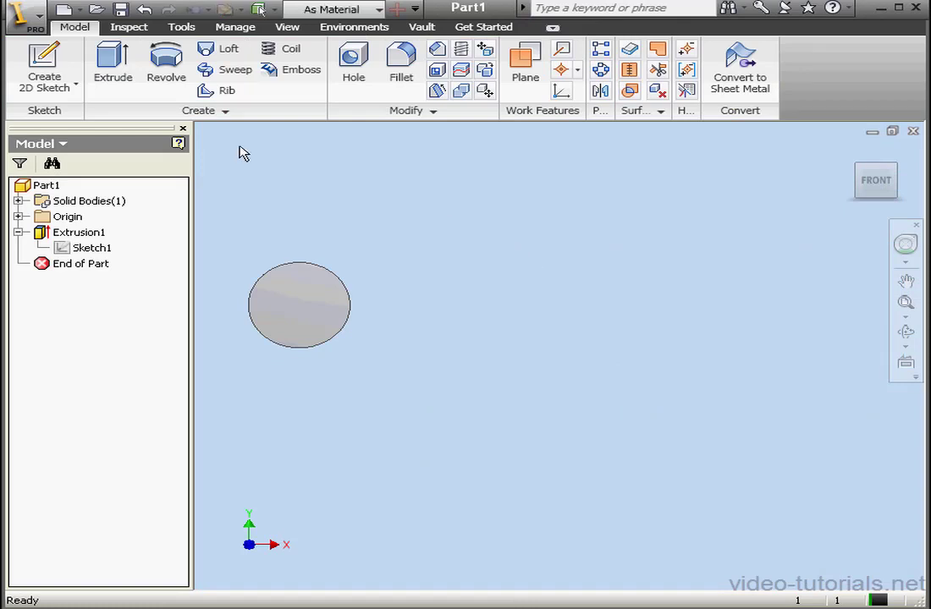
right_click(80, 239)
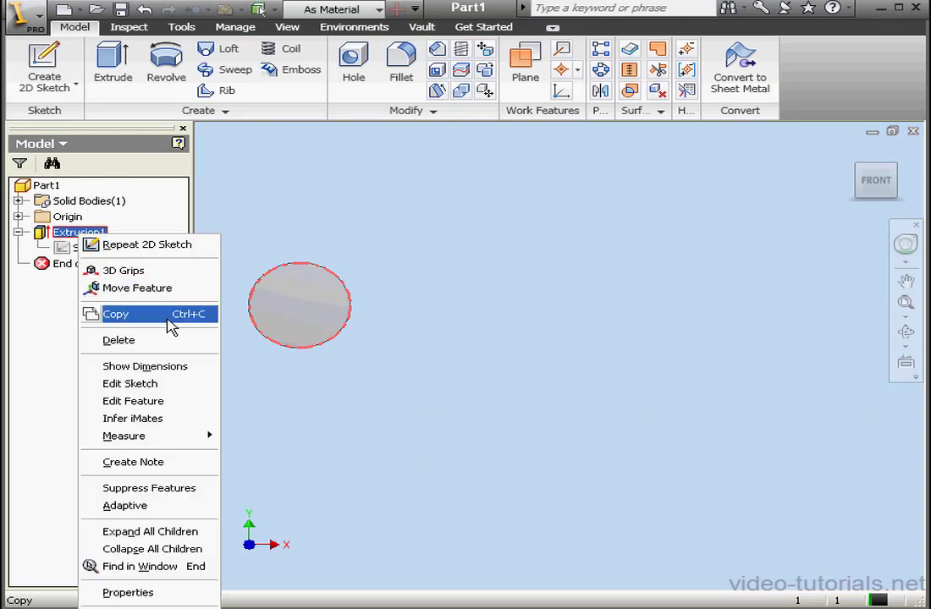
click(160, 402)
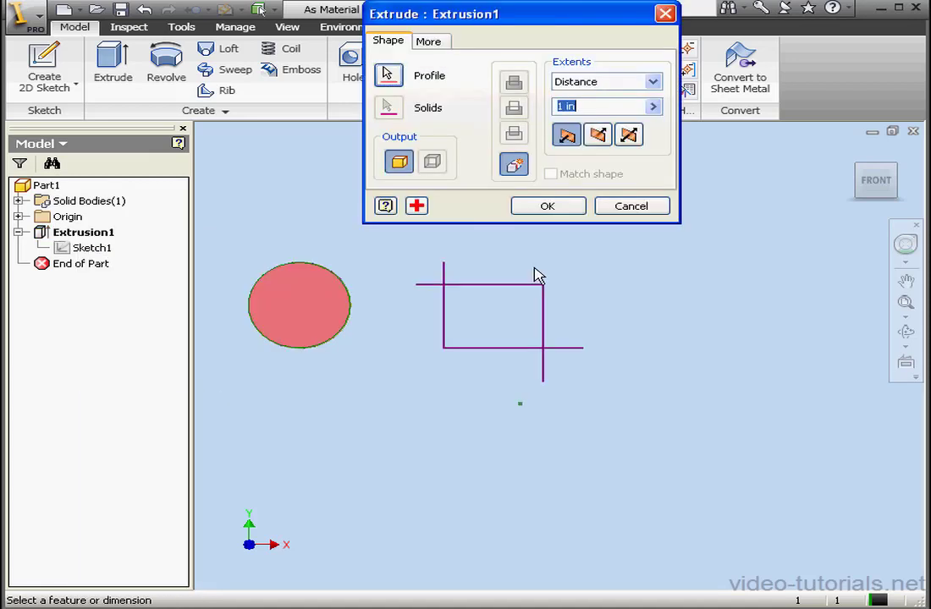
click(417, 207)
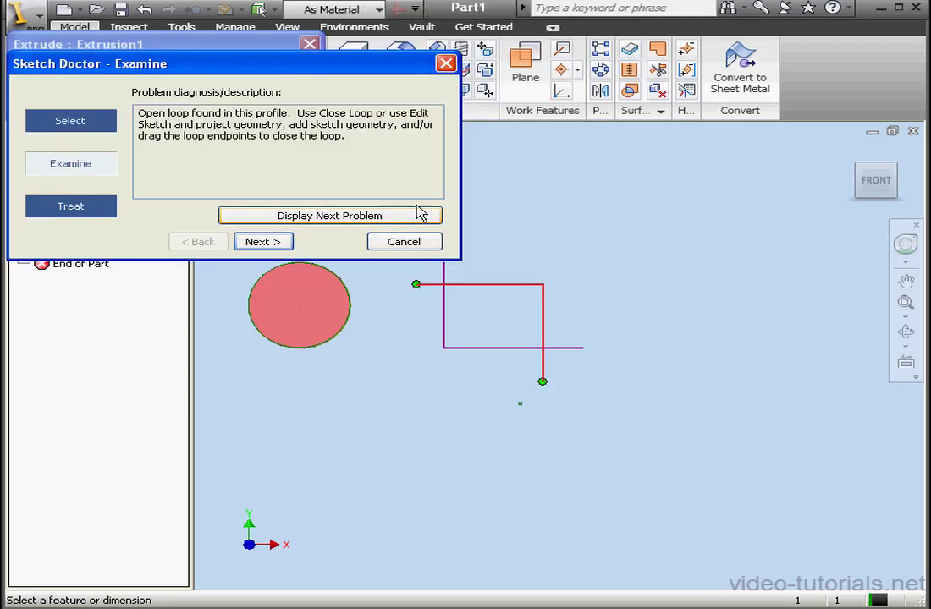
drag(326, 70, 405, 59)
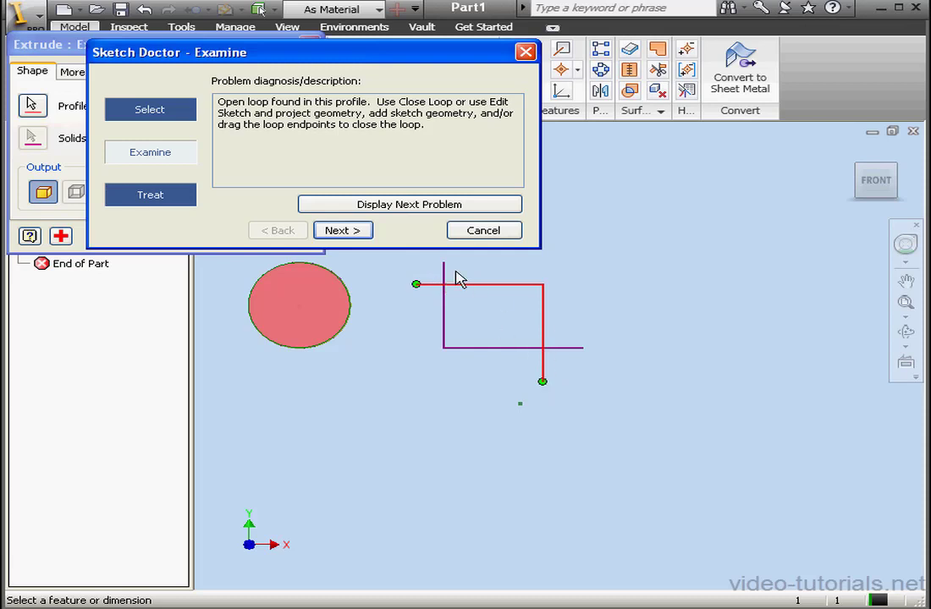
click(410, 206)
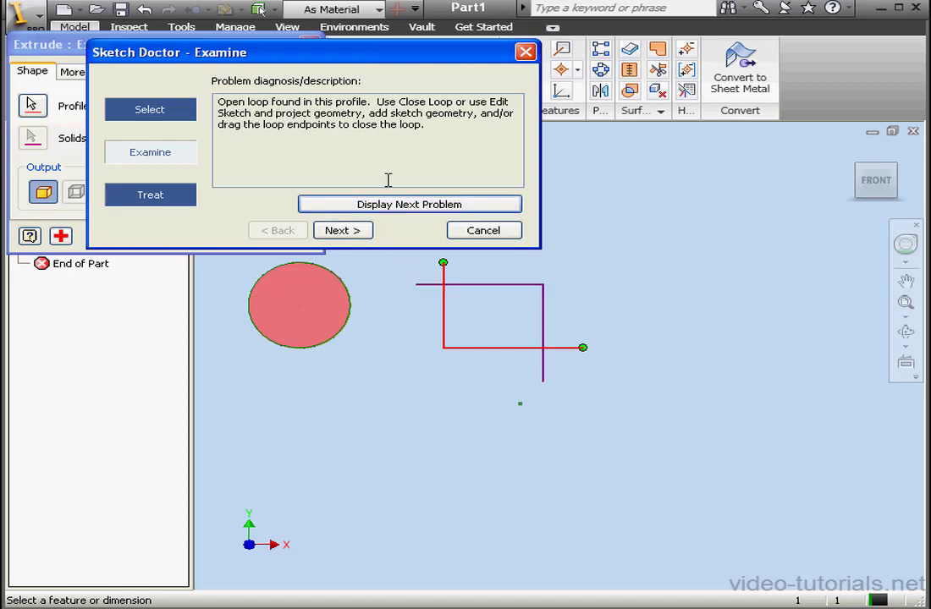
click(479, 232)
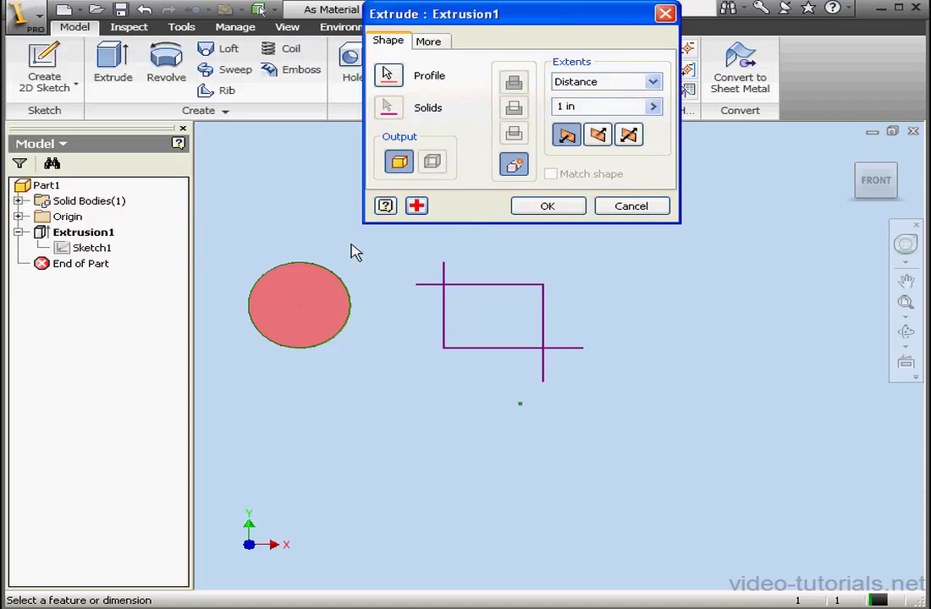
click(653, 208)
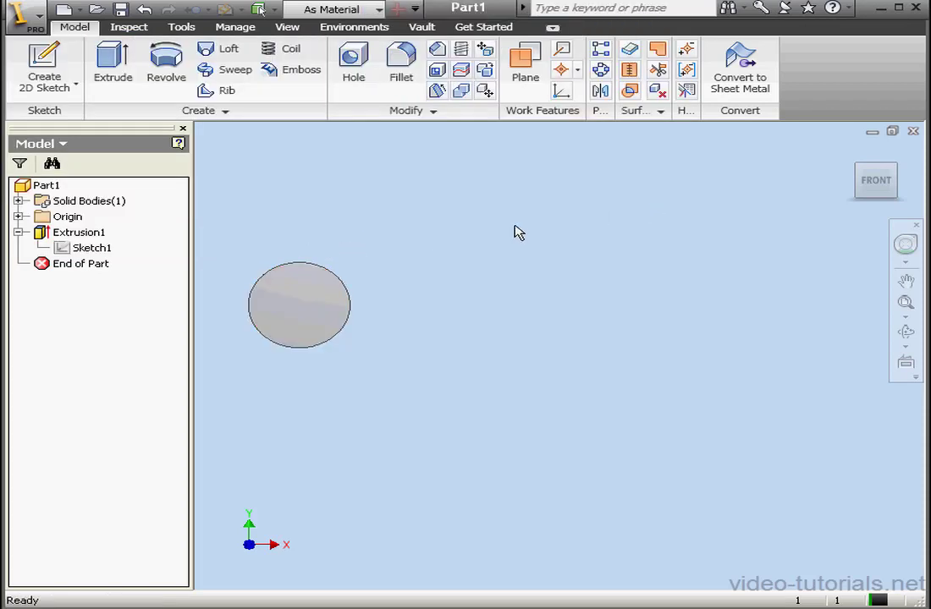
Reopen Sketch1, trim the stubs overhanging the rectangle's corners, and finish the sketch.
double_click(88, 248)
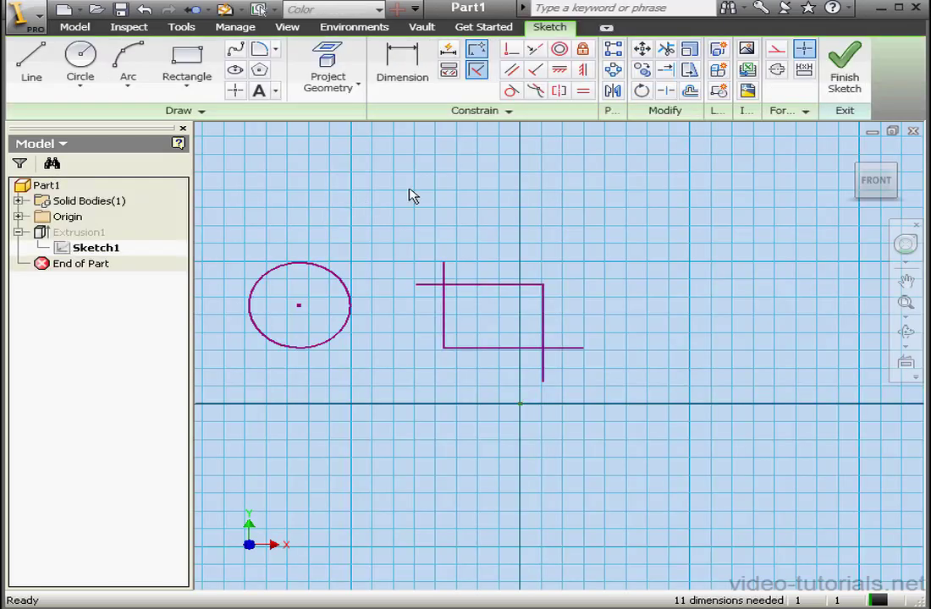
click(666, 48)
click(425, 285)
click(444, 275)
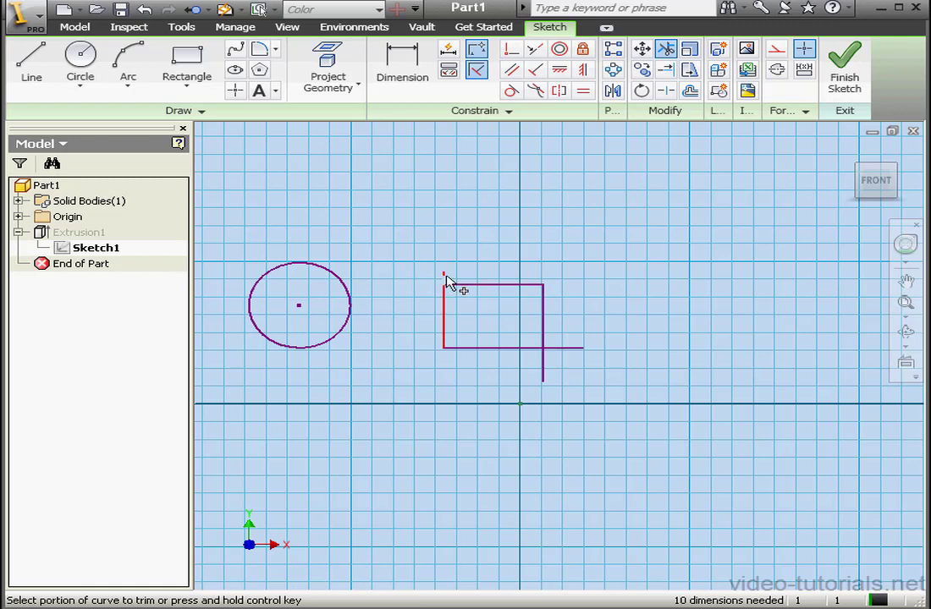
click(579, 348)
click(543, 372)
click(842, 74)
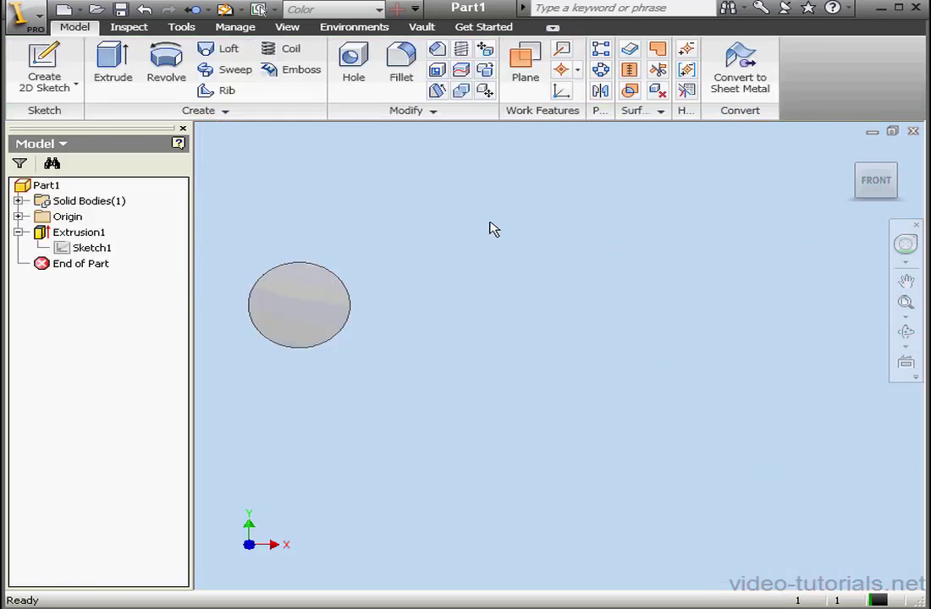
Add the rectangle as a second profile to Extrusion1, then reopen Sketch1 in front view.
right_click(76, 231)
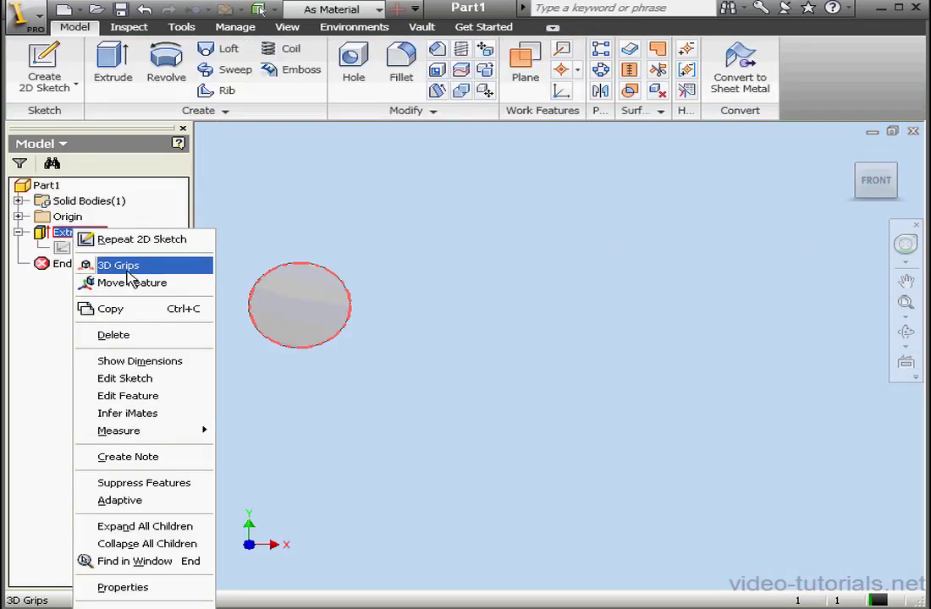
click(174, 396)
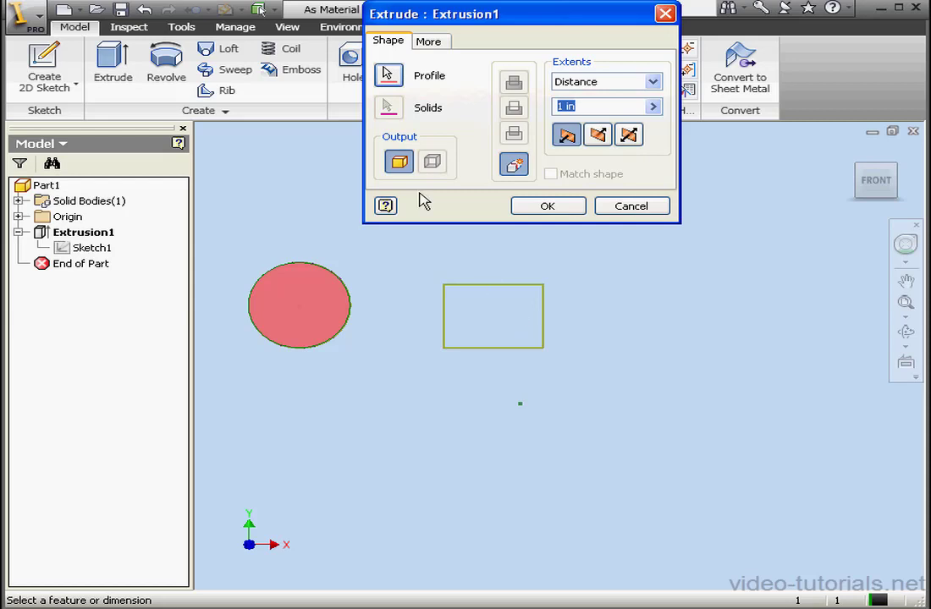
click(391, 76)
click(524, 307)
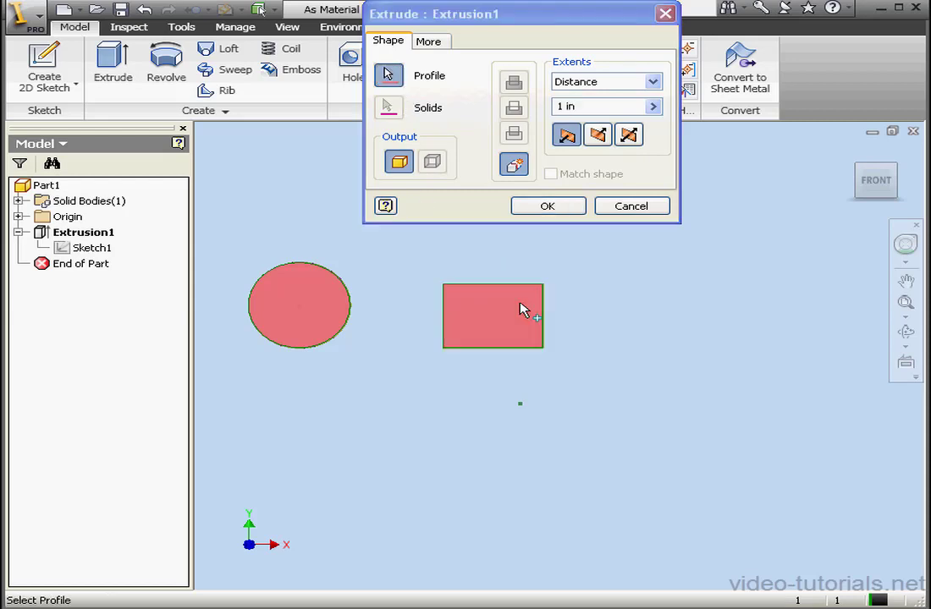
click(853, 151)
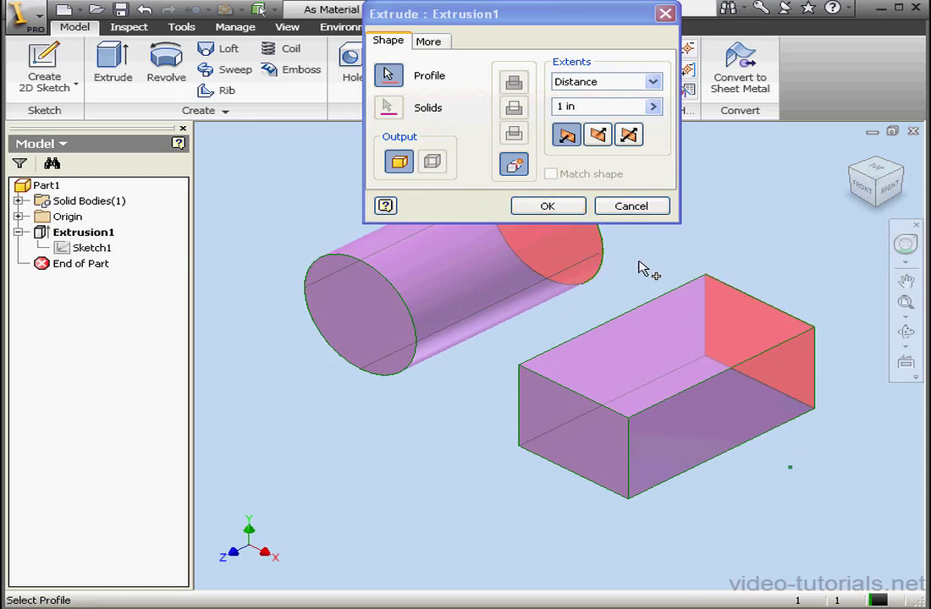
click(548, 206)
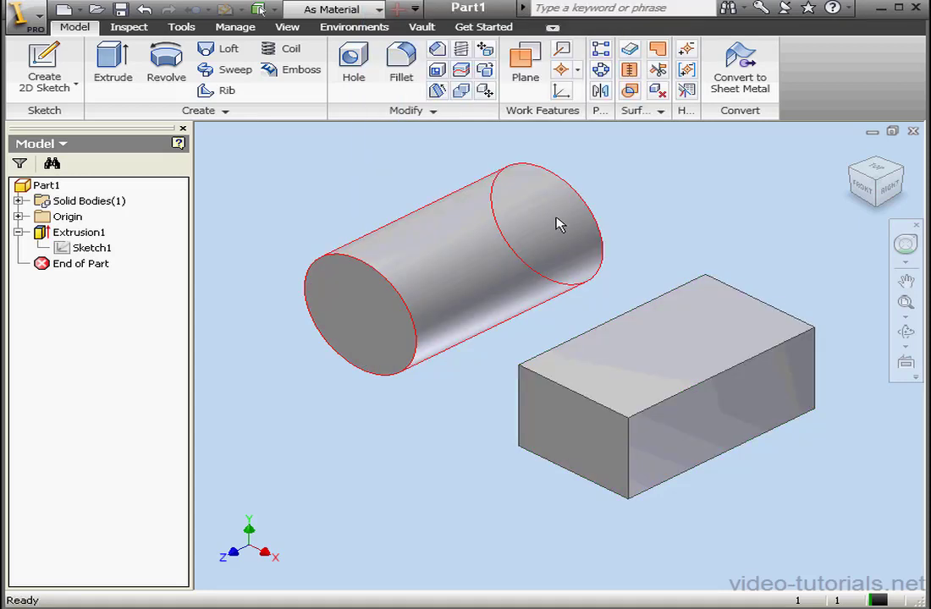
double_click(88, 247)
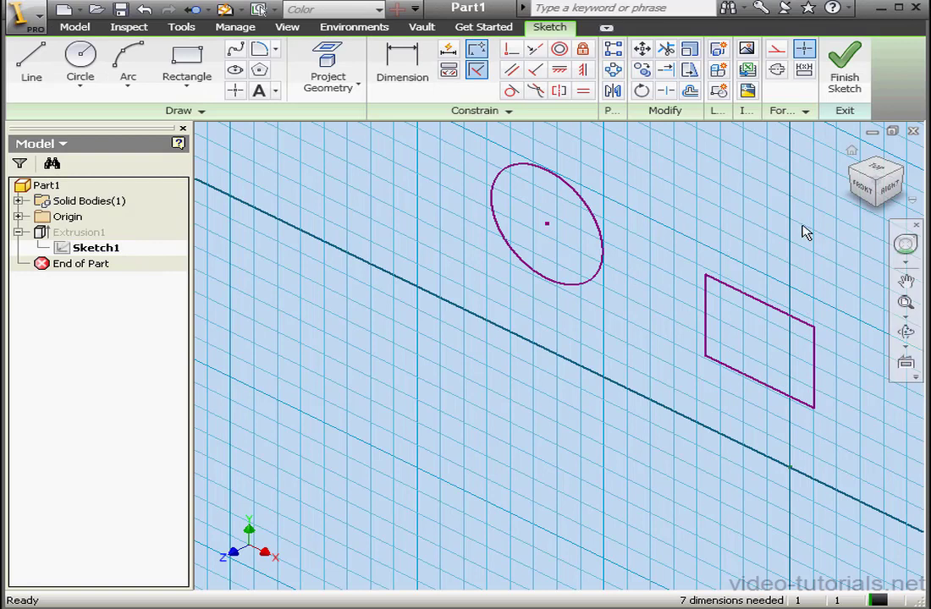
click(861, 188)
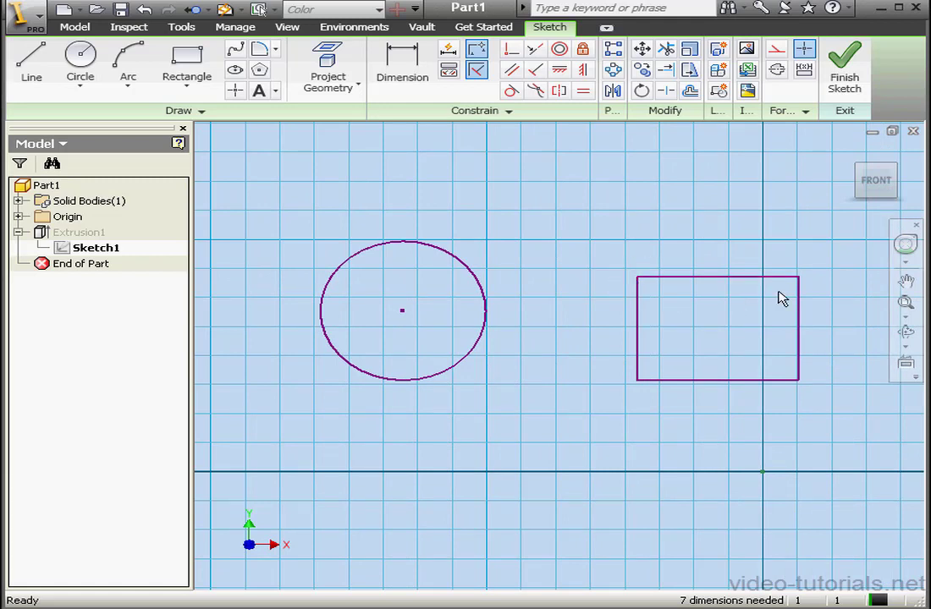
Show all sketch constraints and delete the coincident constraint at the rectangle's top-left corner.
right_click(572, 193)
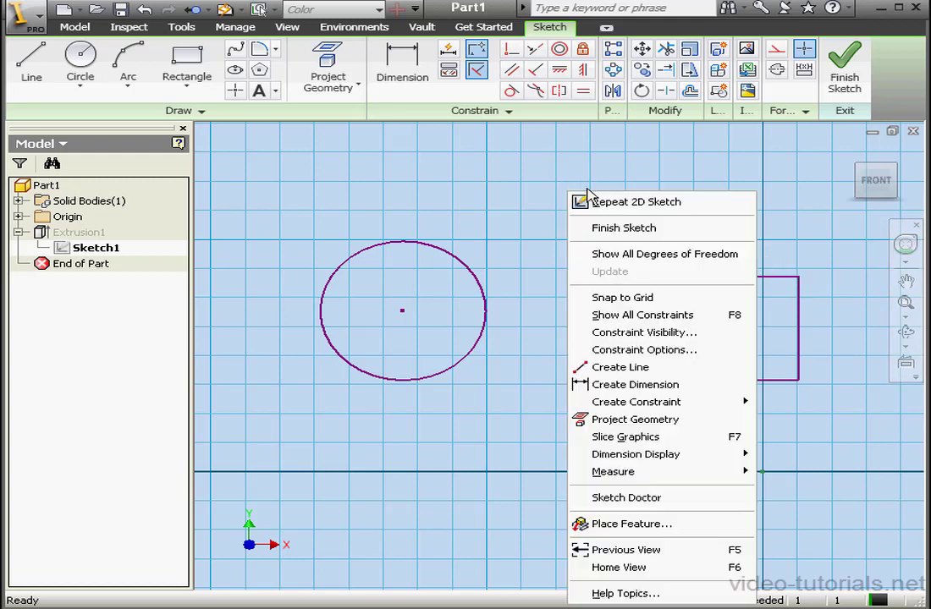
click(673, 318)
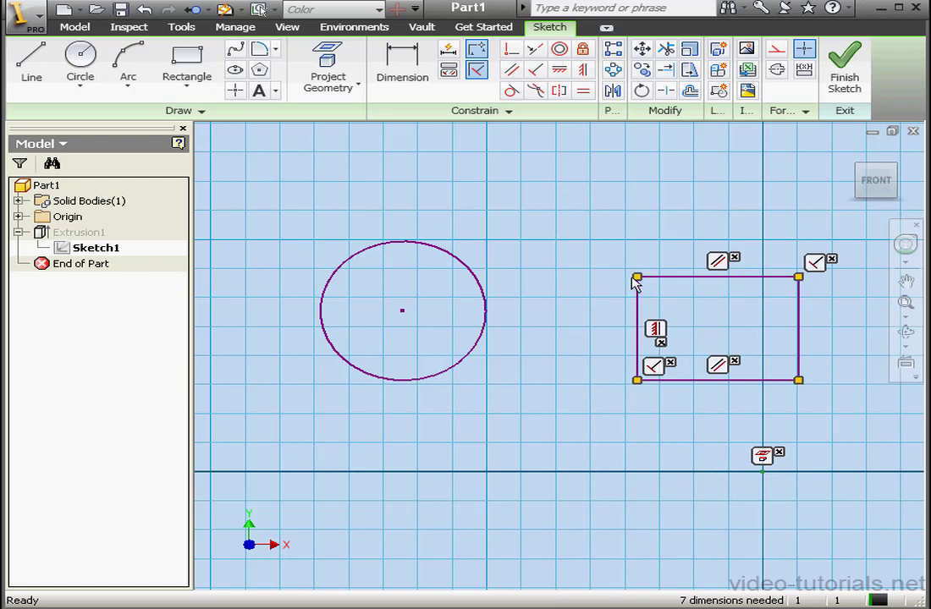
mouse_move(636, 282)
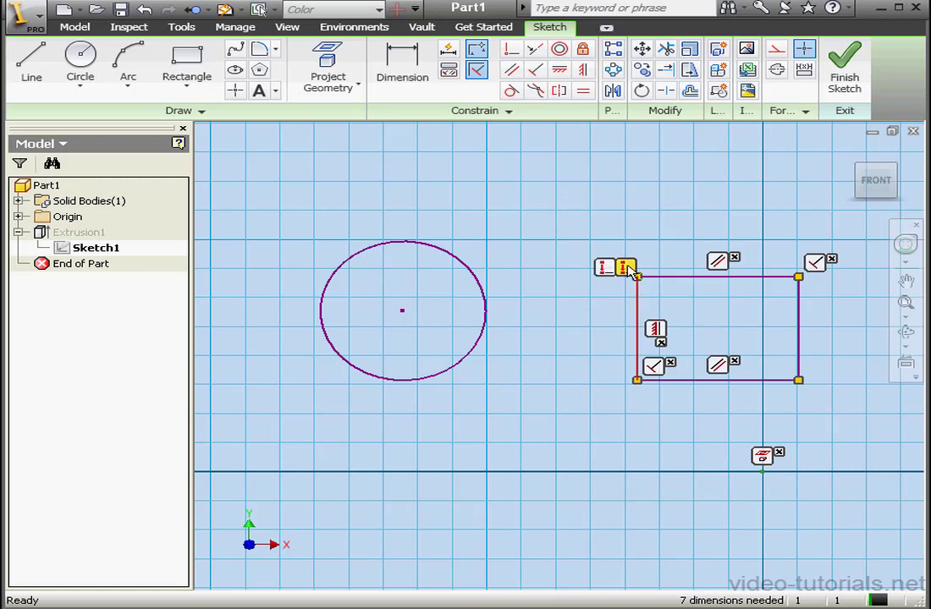
click(627, 267)
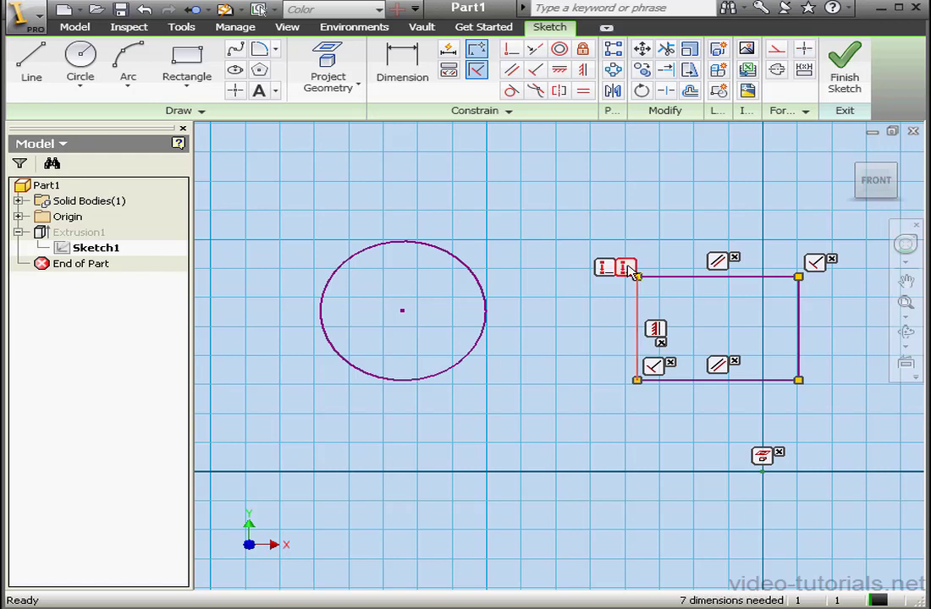
key(Delete)
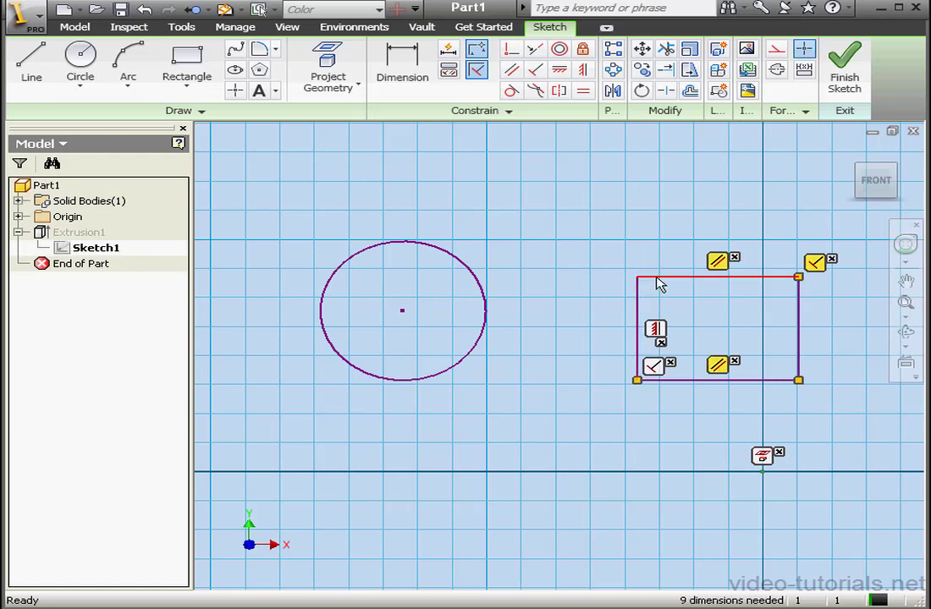
Drag the rectangle's top edge upward, then drag its left end back to the corner.
drag(685, 286, 689, 254)
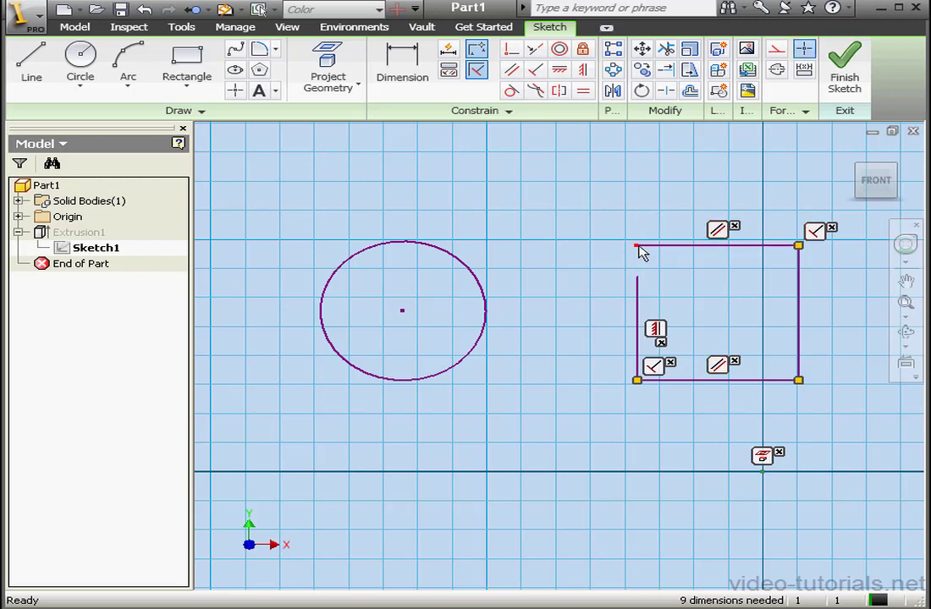
drag(638, 246, 637, 277)
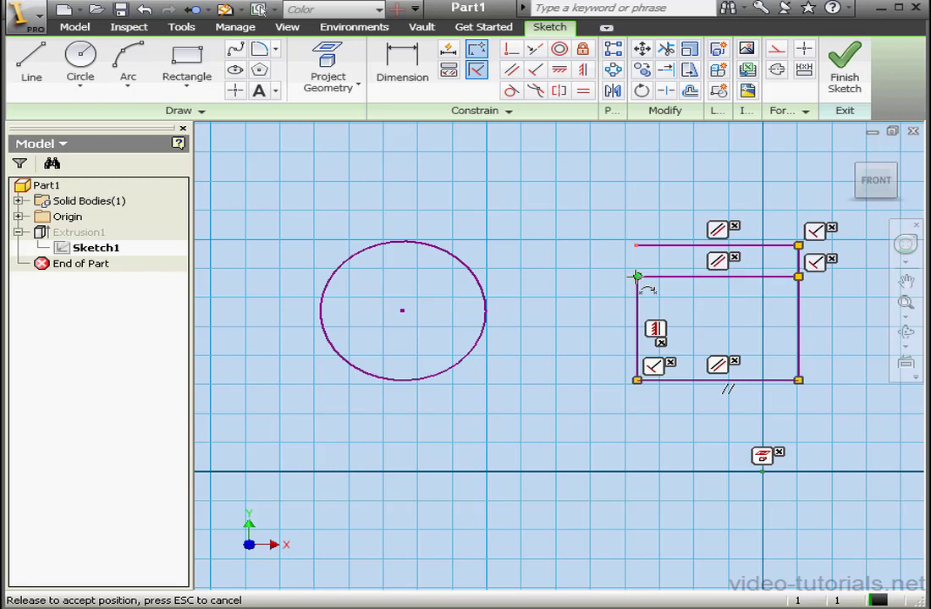
drag(637, 276, 636, 277)
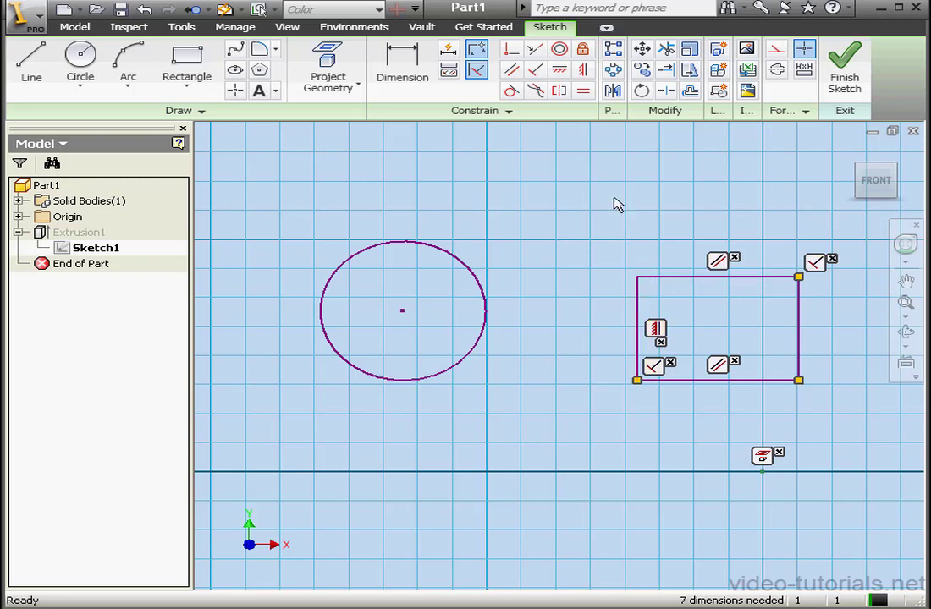
Toggle Snap to Grid, delete the circle, and finish Sketch1, triggering the Extrusion1 rebuild error.
right_click(606, 196)
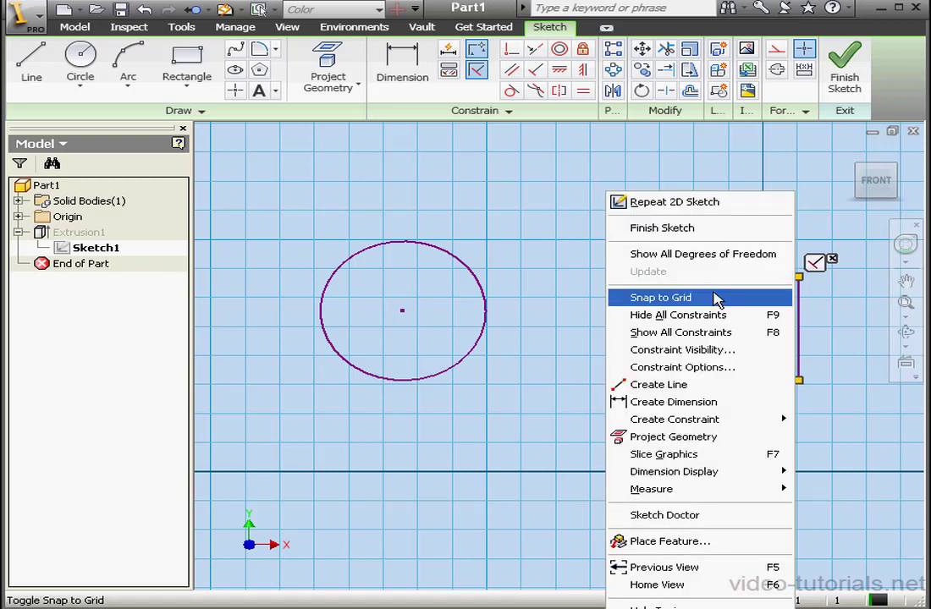
click(721, 341)
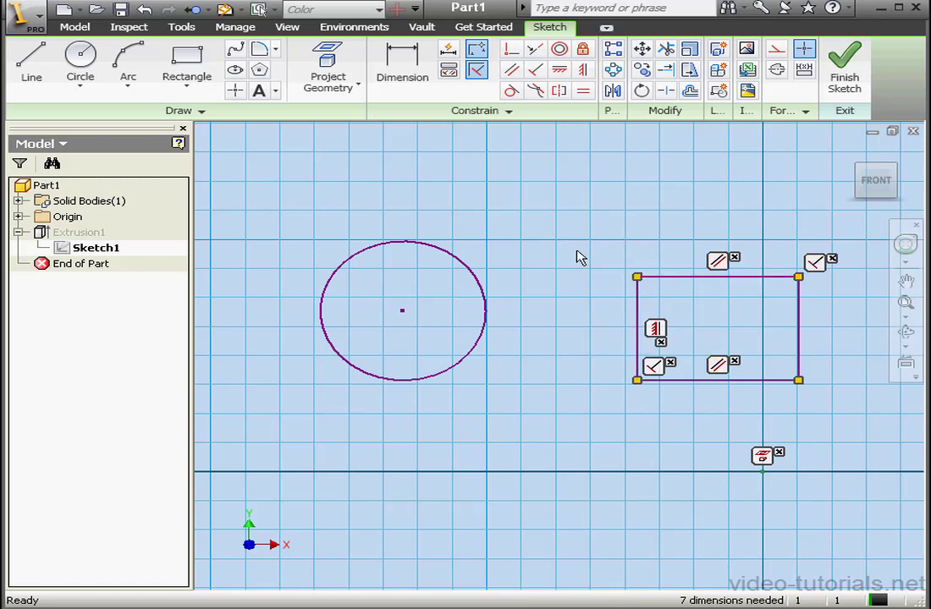
click(479, 296)
key(Delete)
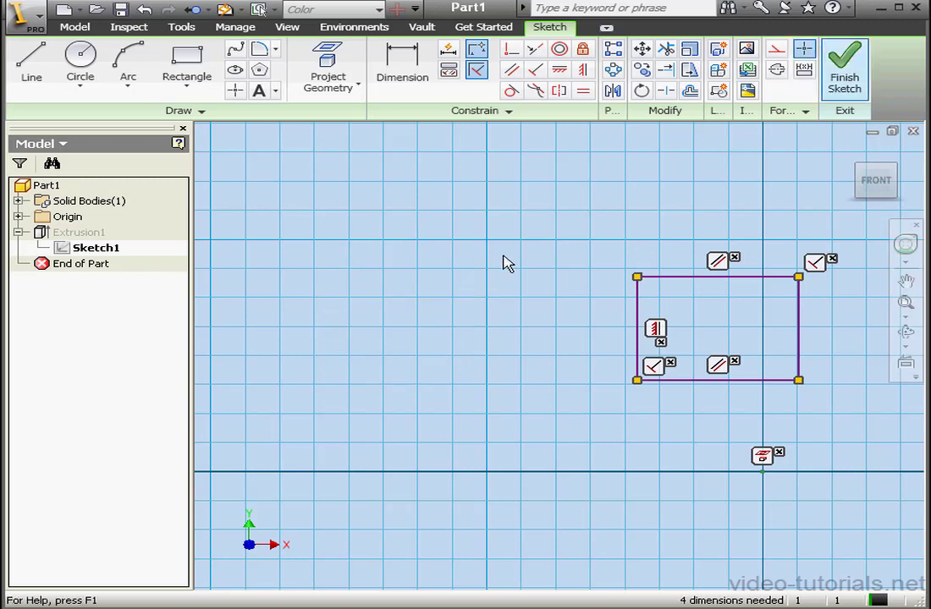
click(848, 75)
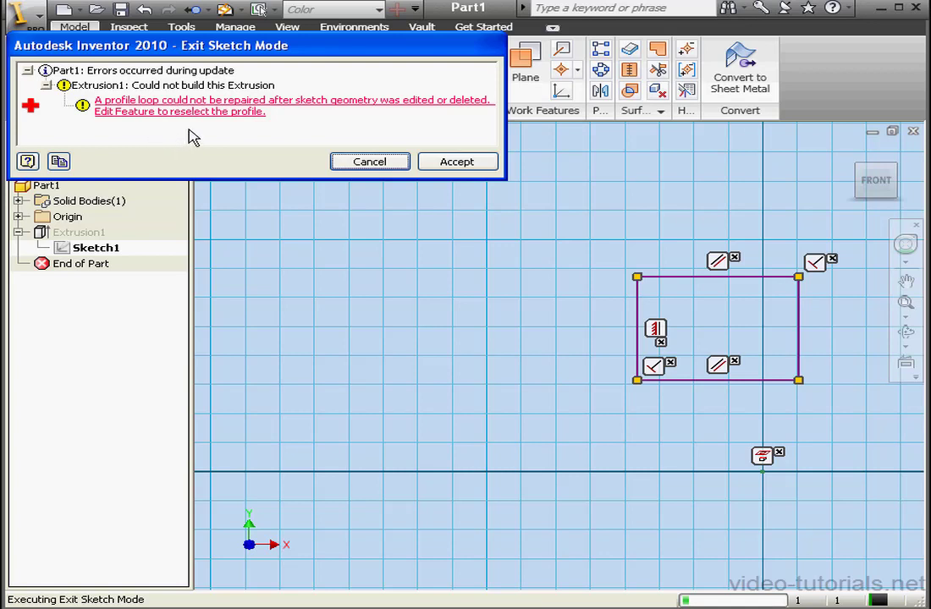
Accept the error and redefine Extrusion1 using only the rectangle profile with a -5 taper.
click(458, 164)
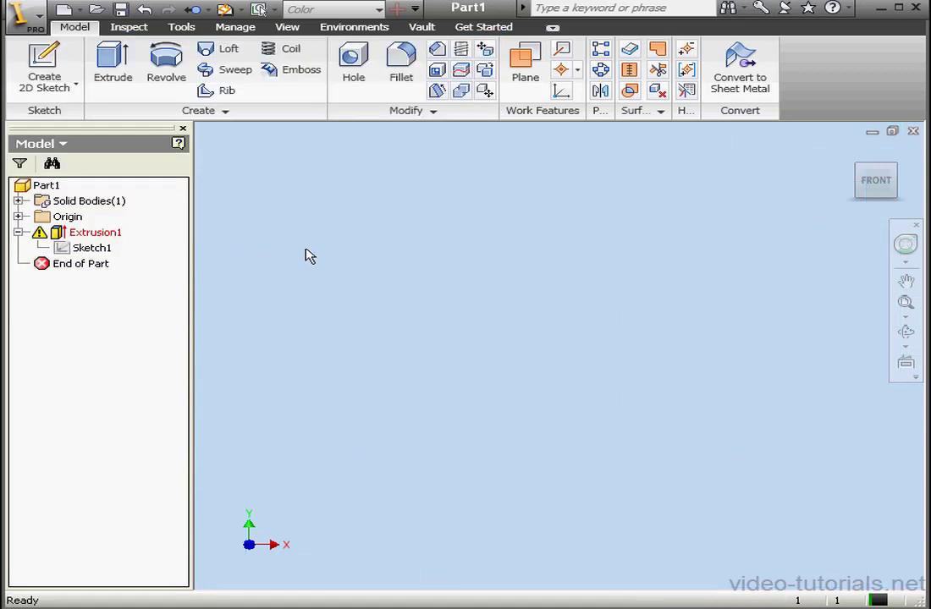
double_click(67, 234)
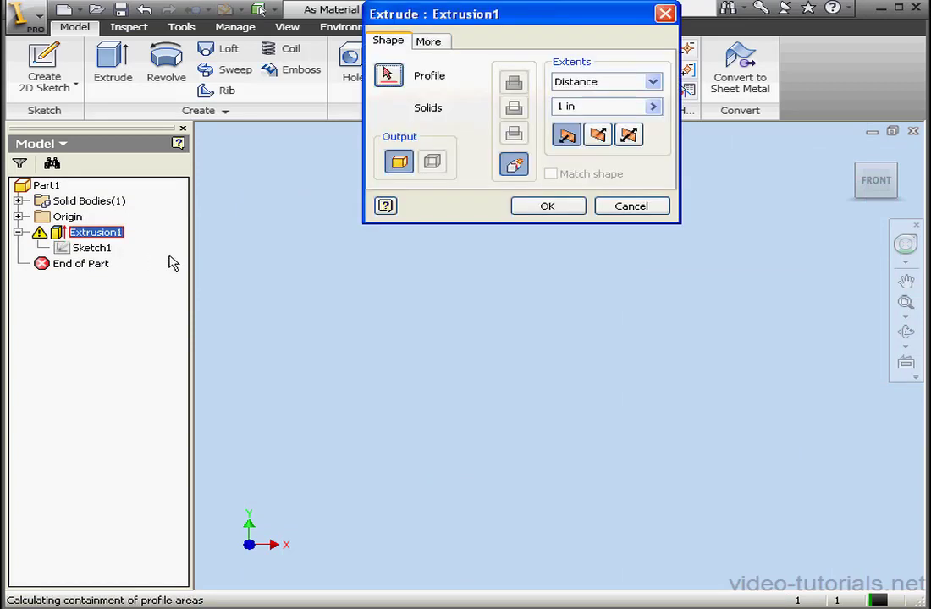
drag(525, 22, 396, 82)
click(673, 314)
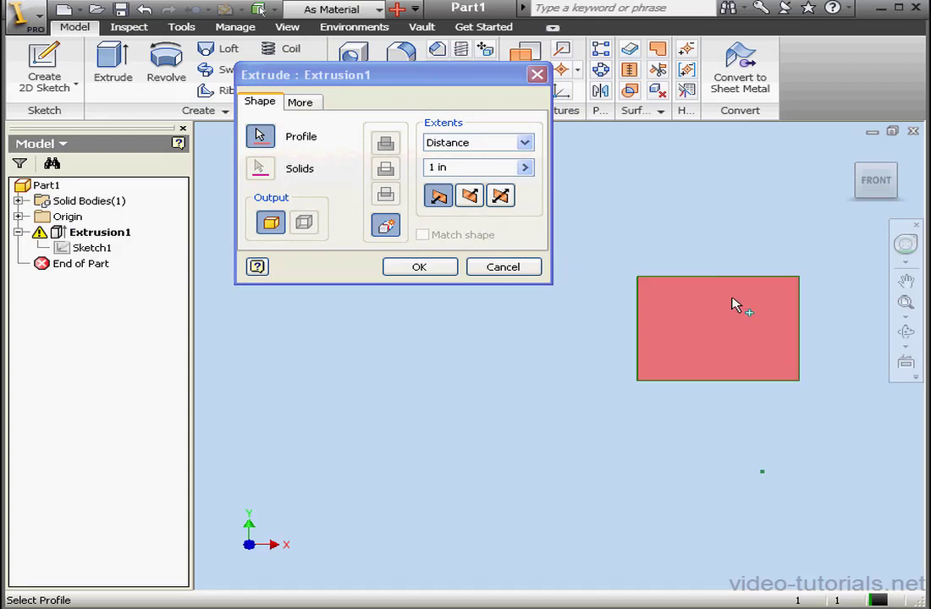
click(315, 105)
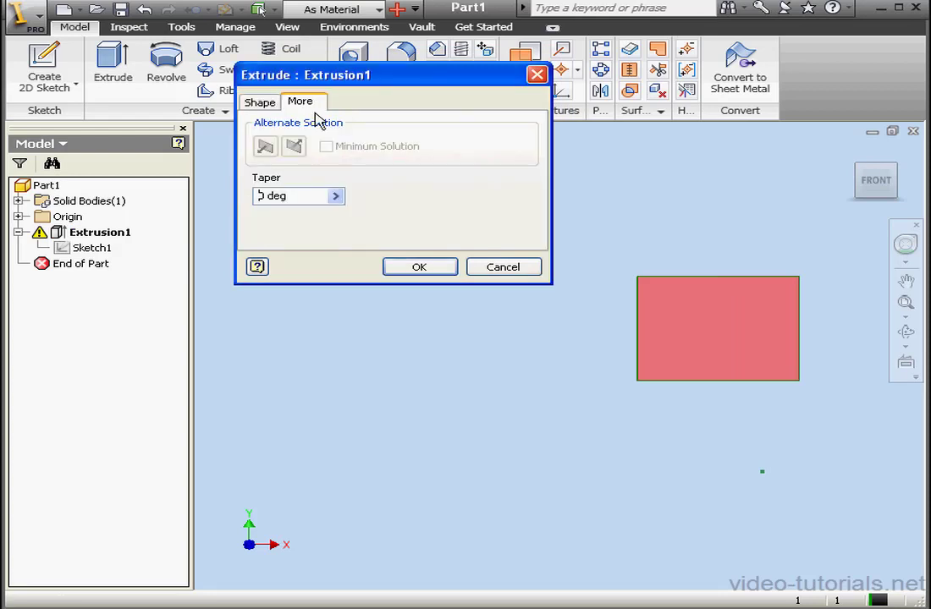
drag(288, 196, 259, 220)
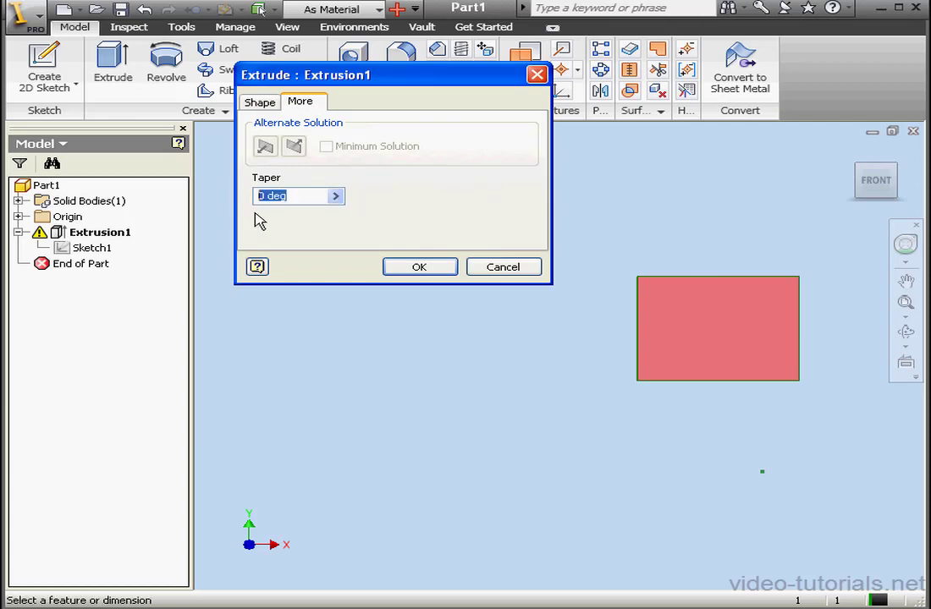
text(-5)
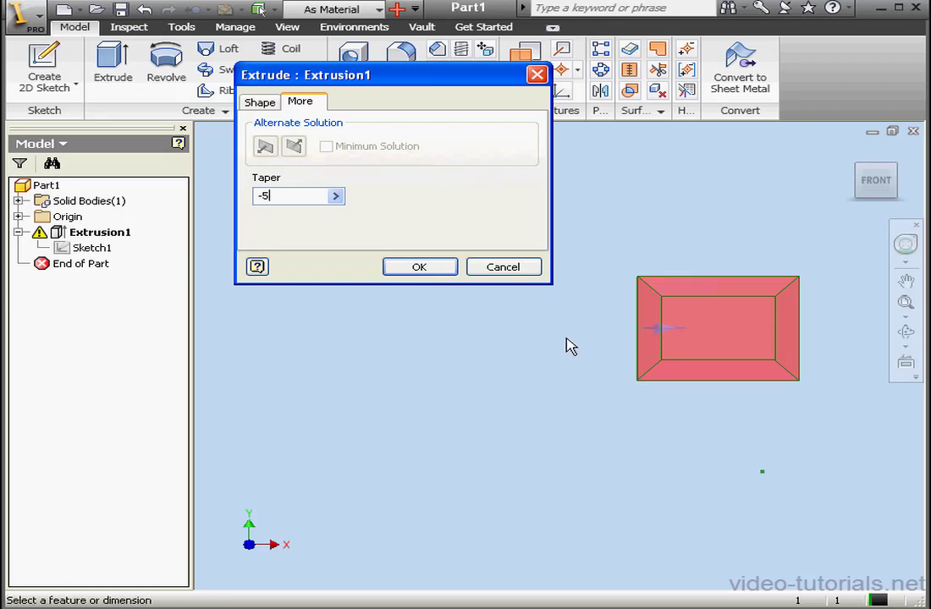
click(428, 271)
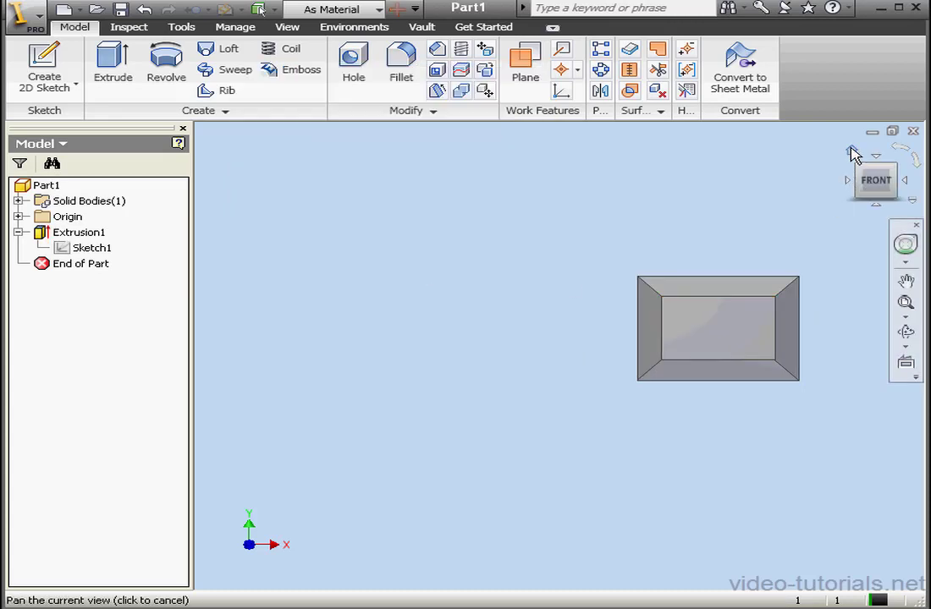
Create a new sketch on the tapered block's small front face and look at it head-on.
click(852, 150)
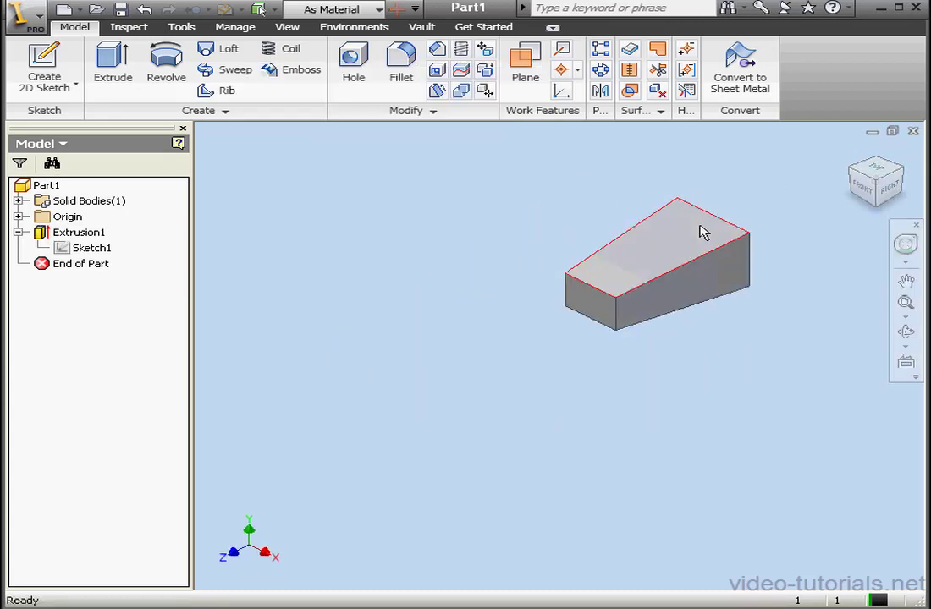
scroll(703, 233, up, 3)
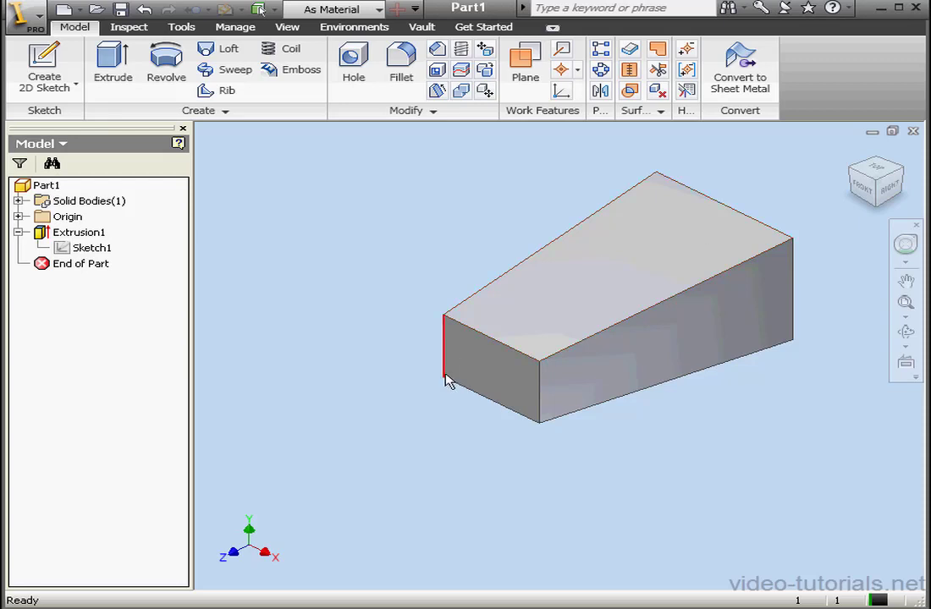
right_click(476, 370)
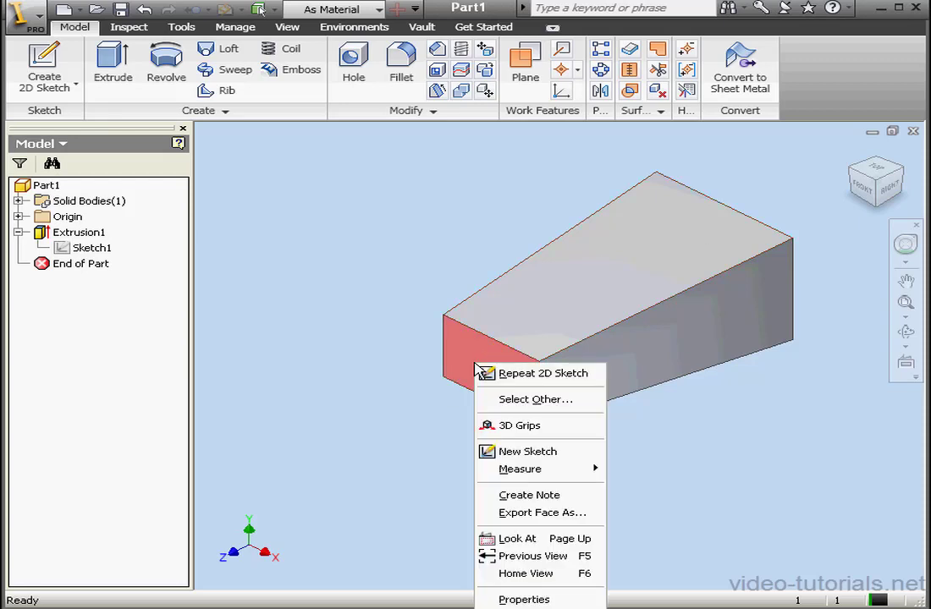
click(531, 451)
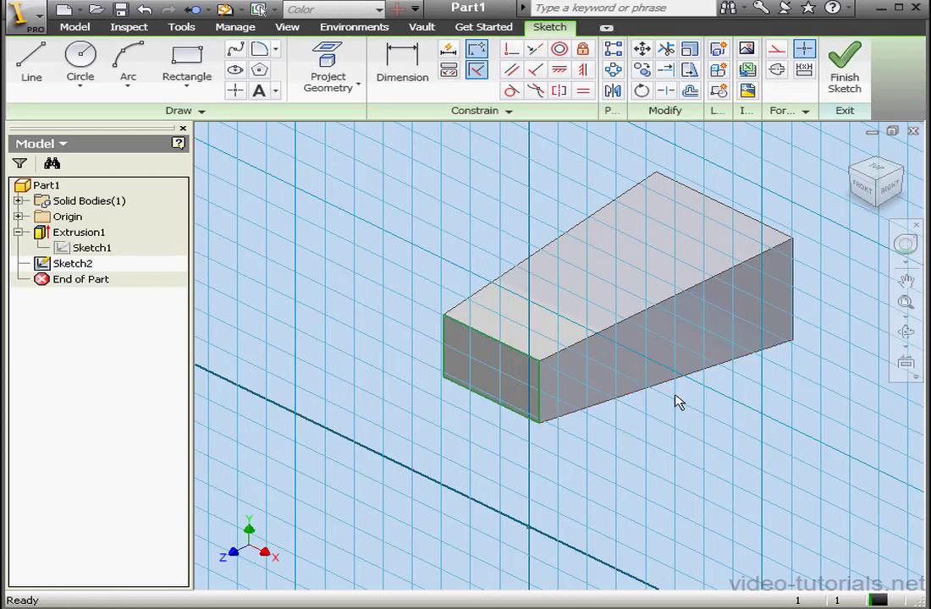
click(905, 362)
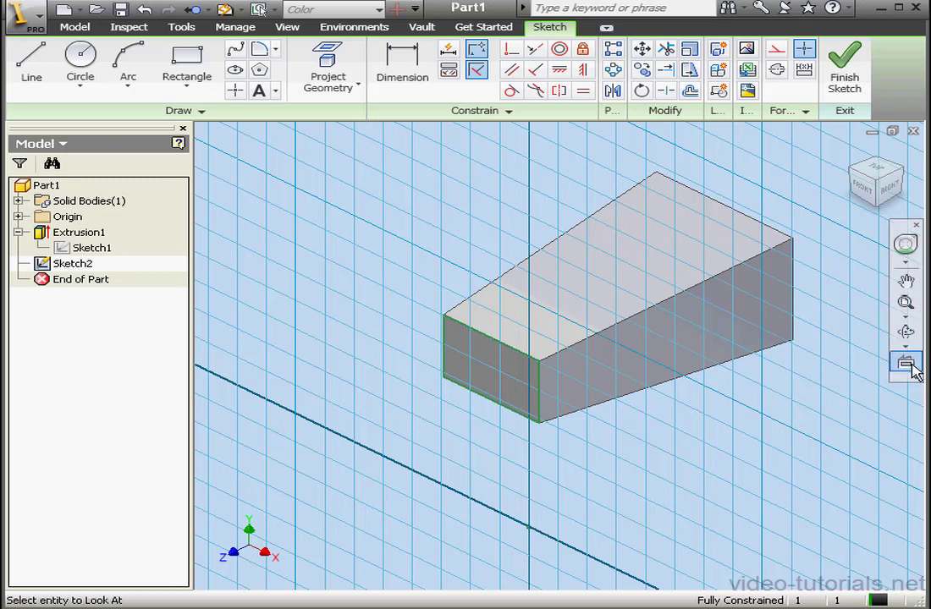
click(511, 385)
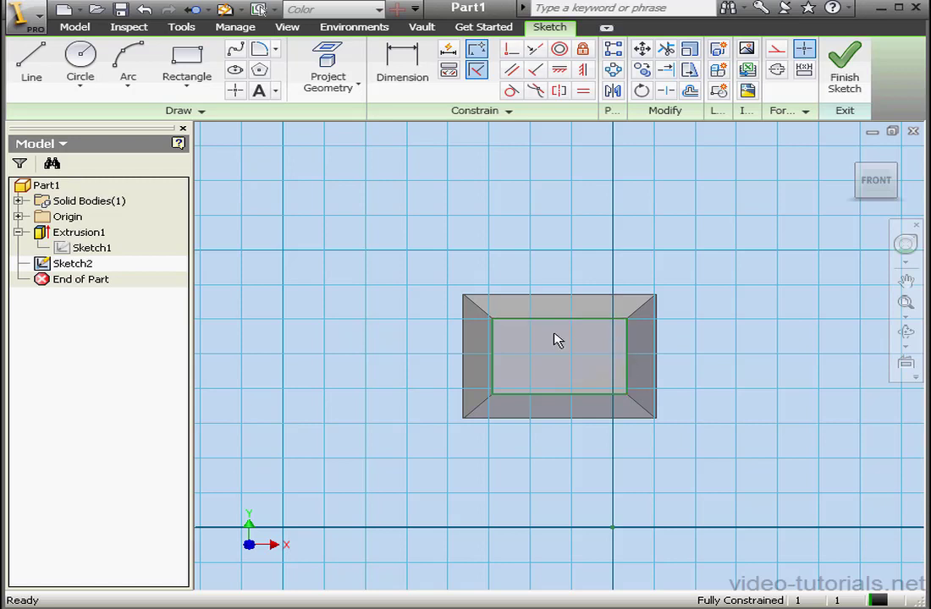
Project the top, left, bottom and right outer edges of the front face into Sketch2.
click(332, 81)
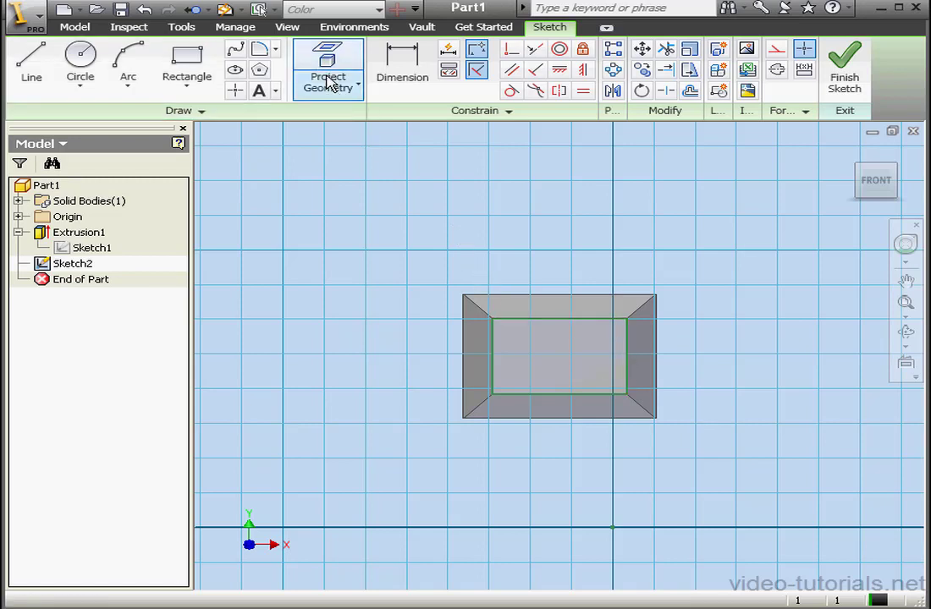
click(517, 295)
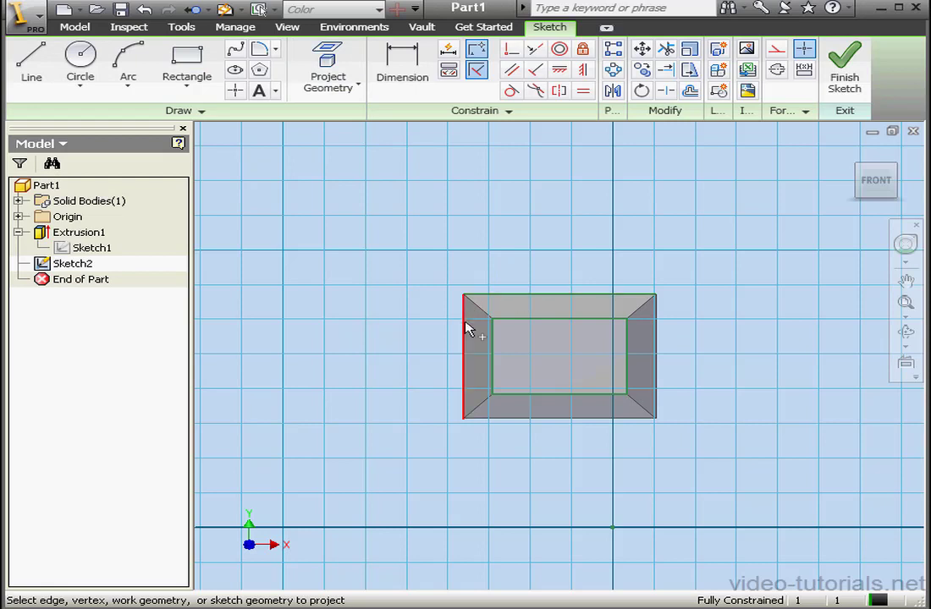
click(465, 326)
click(553, 419)
click(656, 377)
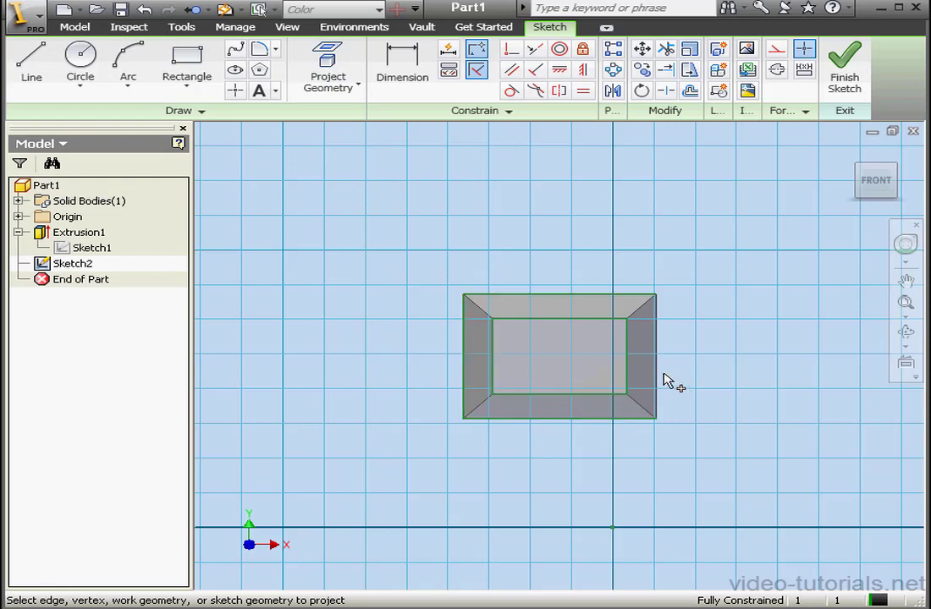
right_click(619, 246)
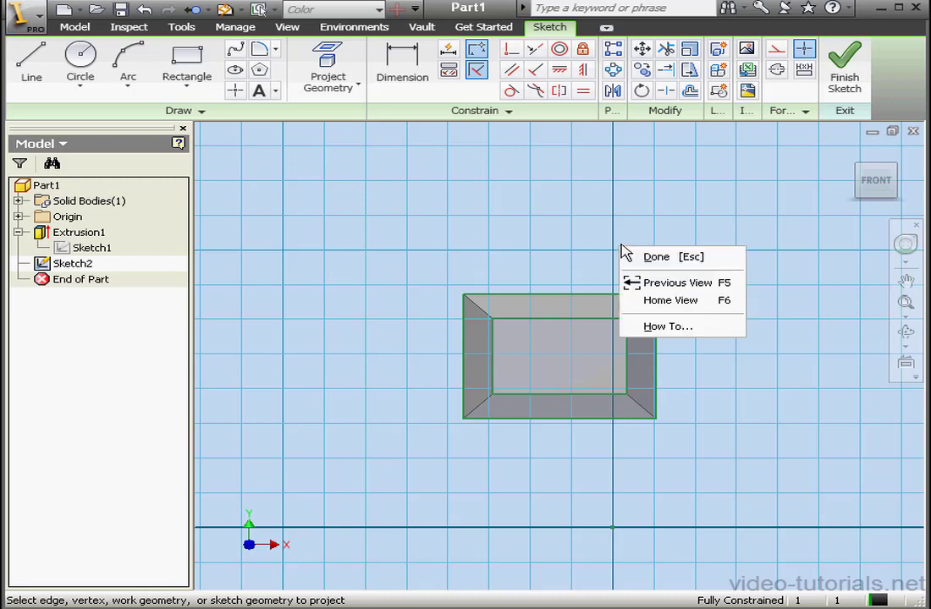
click(678, 263)
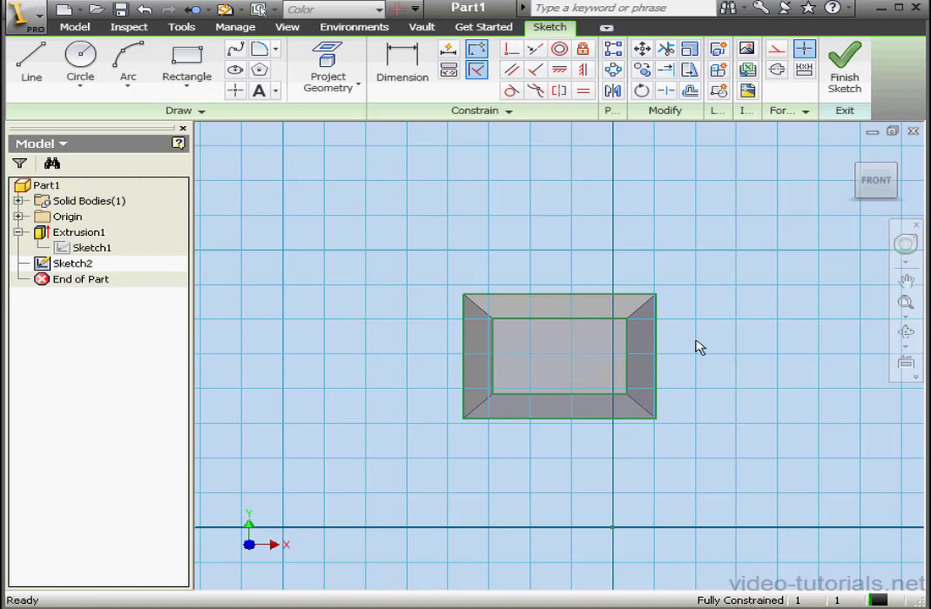
Show all constraints on Sketch2 and finish the sketch.
right_click(699, 244)
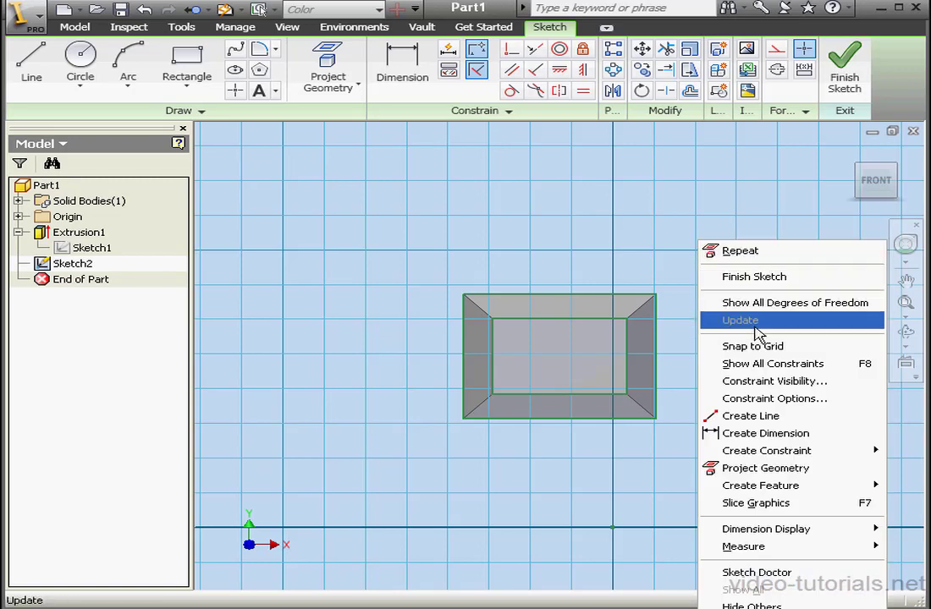
click(758, 365)
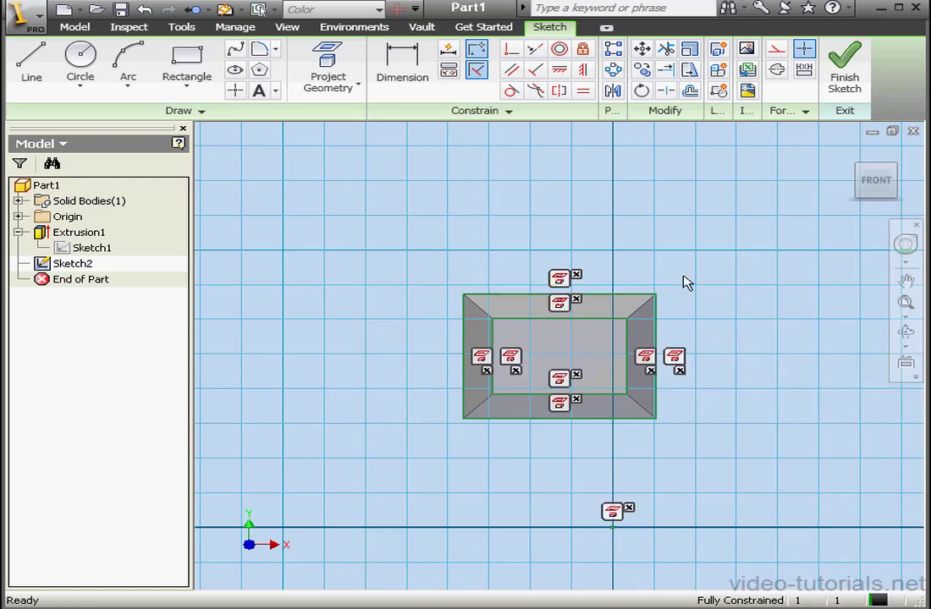
click(846, 72)
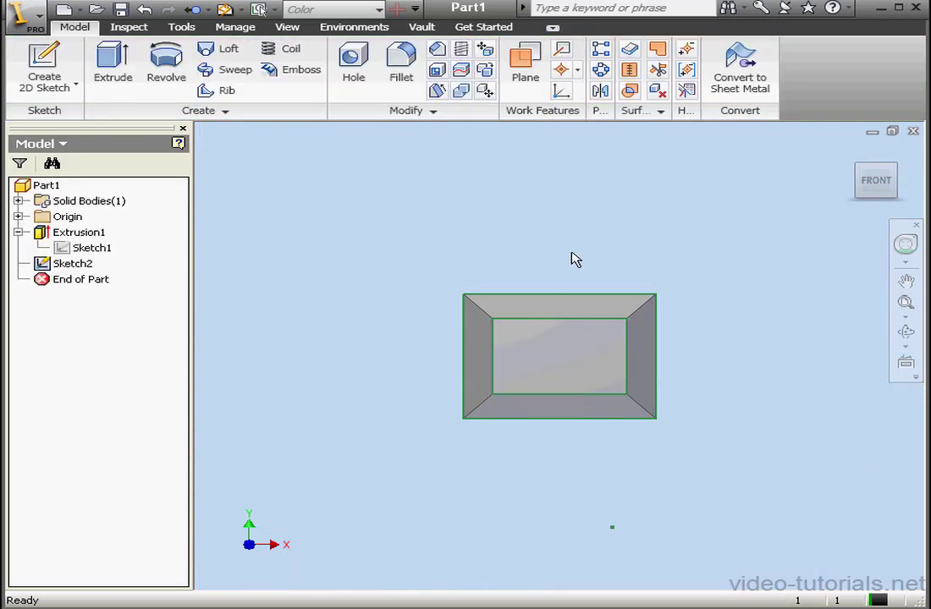
click(852, 151)
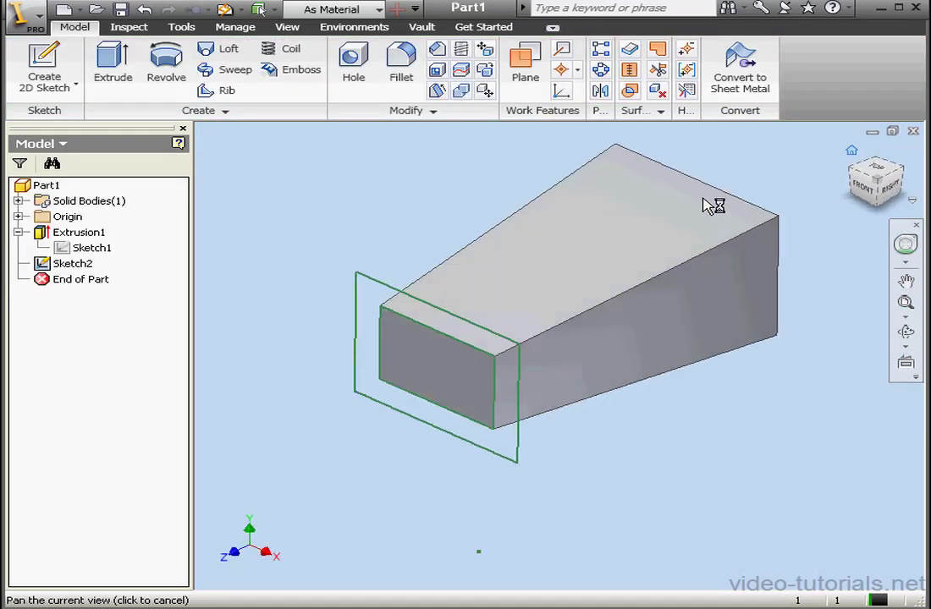
click(125, 95)
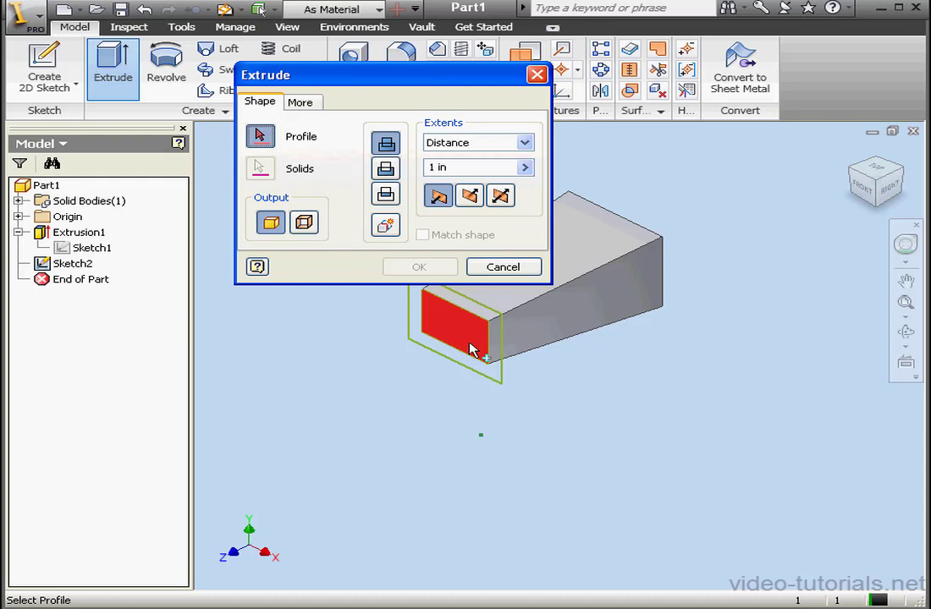
click(471, 349)
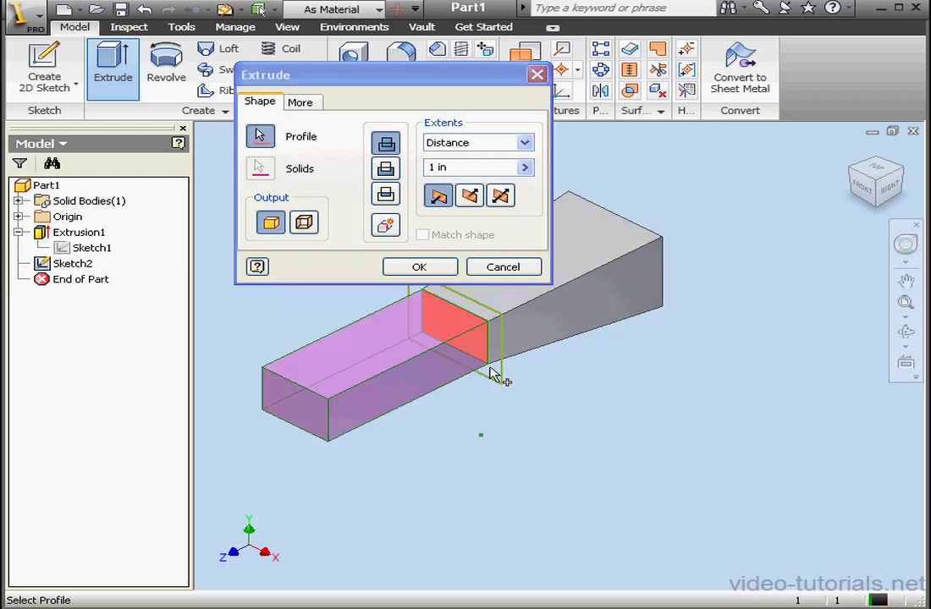
click(530, 267)
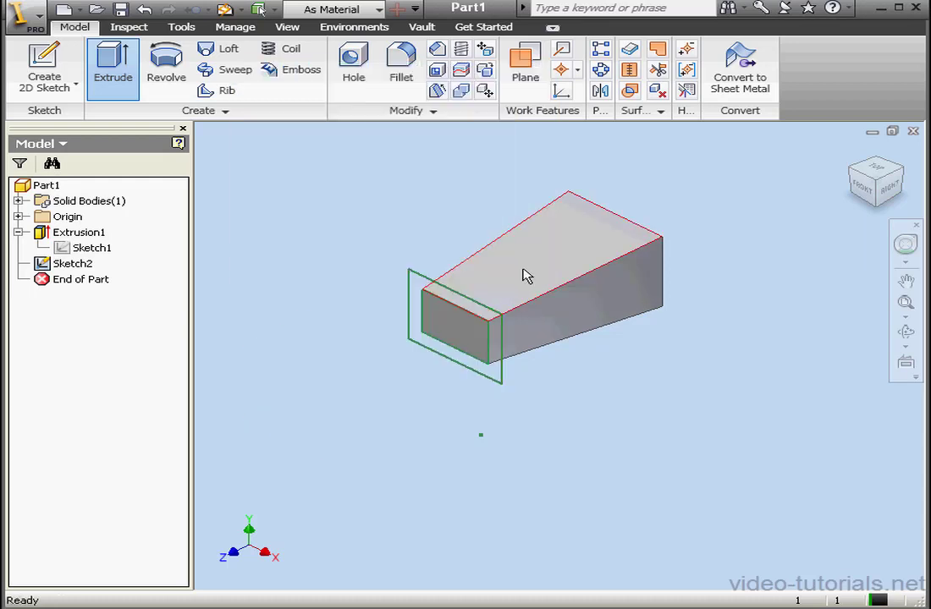
click(72, 263)
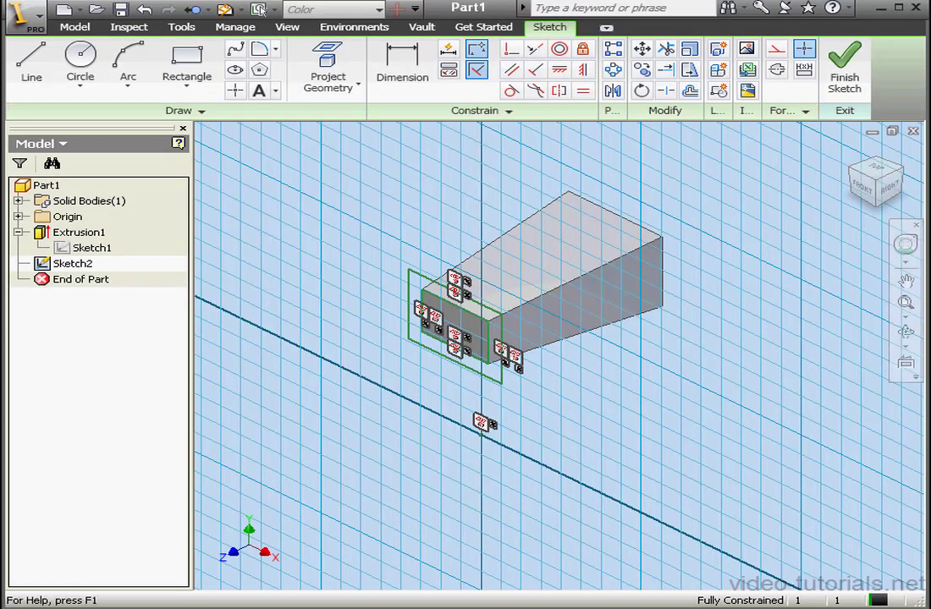
Look straight at the sketch face and draw a steep line crossing the rectangle top to bottom.
click(908, 365)
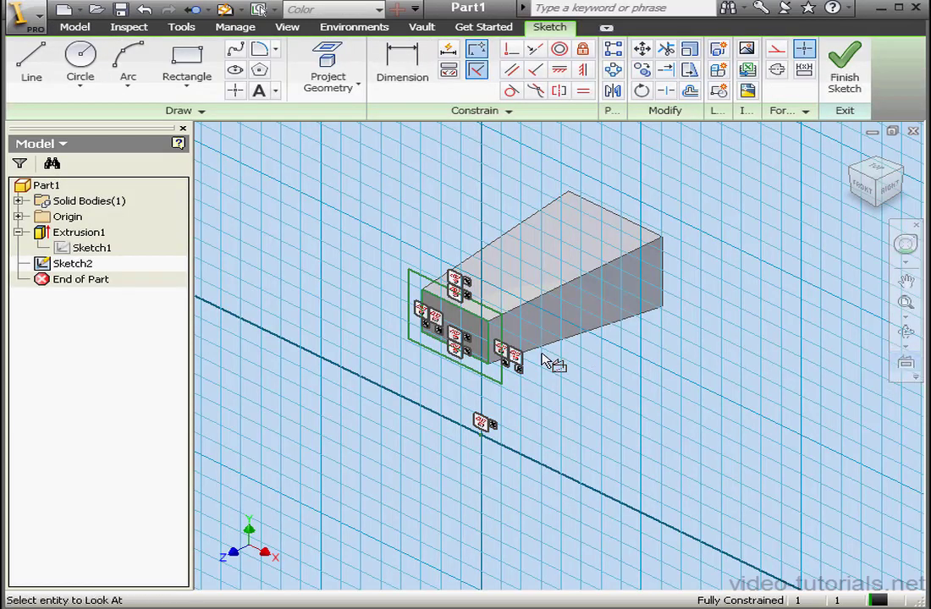
click(470, 336)
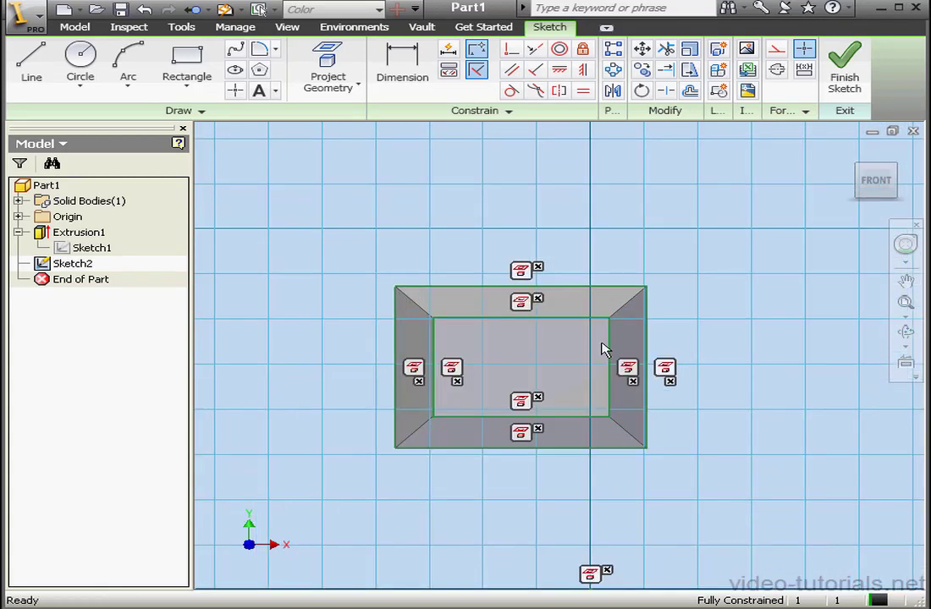
click(32, 66)
click(471, 224)
click(561, 531)
right_click(633, 512)
click(668, 521)
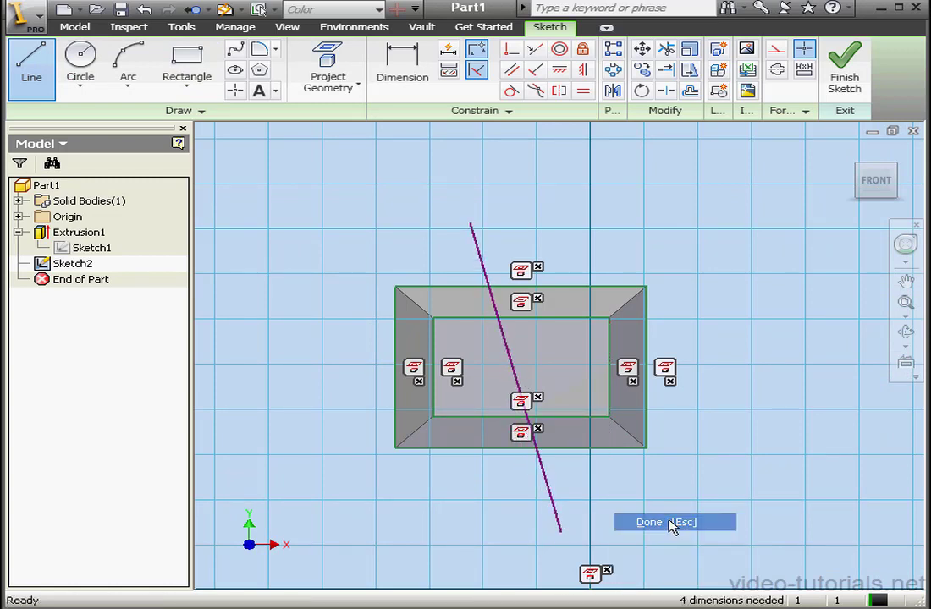
Draw a second, nearly horizontal line crossing the rectangle from left to right.
click(32, 68)
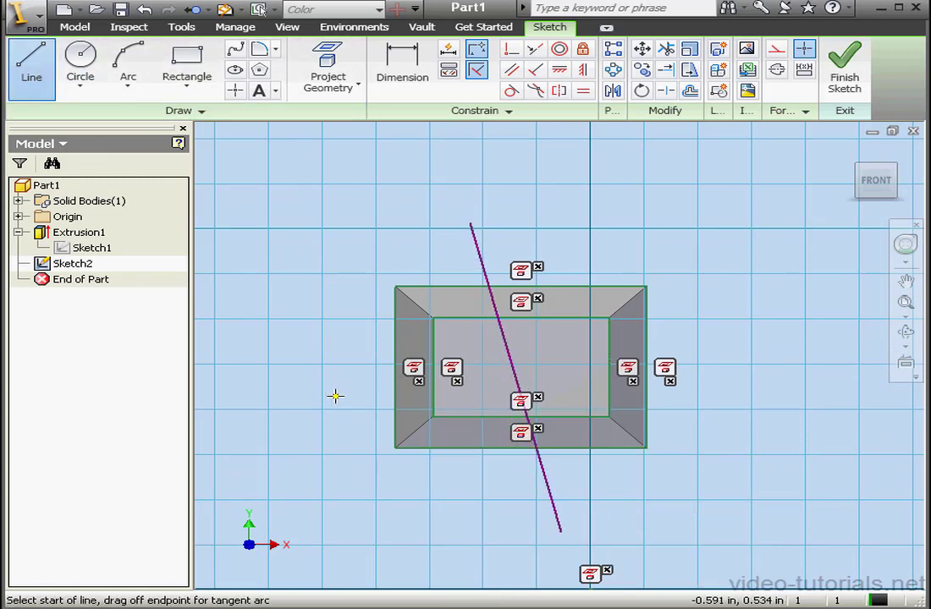
click(343, 393)
click(713, 336)
right_click(713, 336)
click(763, 346)
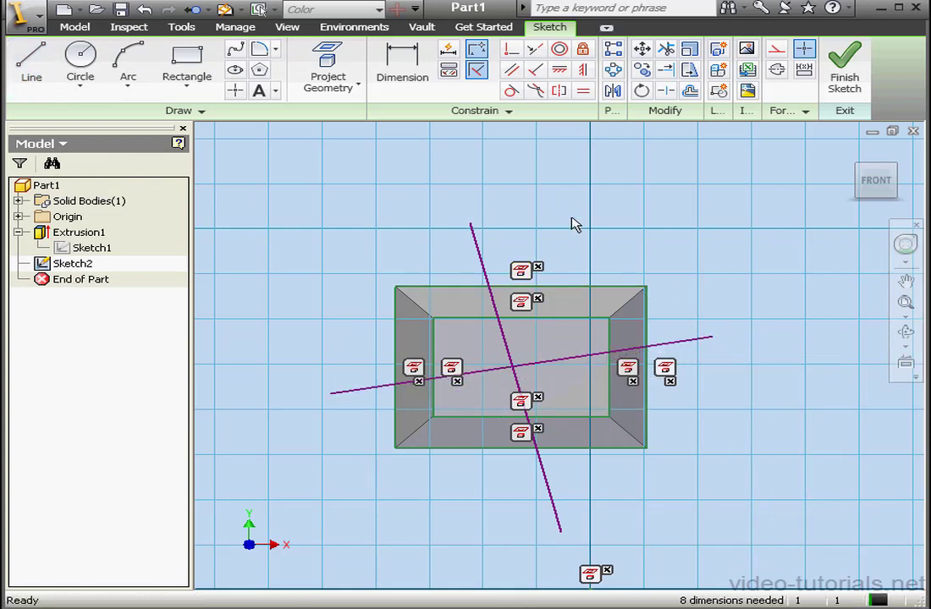
Trim the four line ends sticking outside the rectangle on both crossing lines.
click(666, 48)
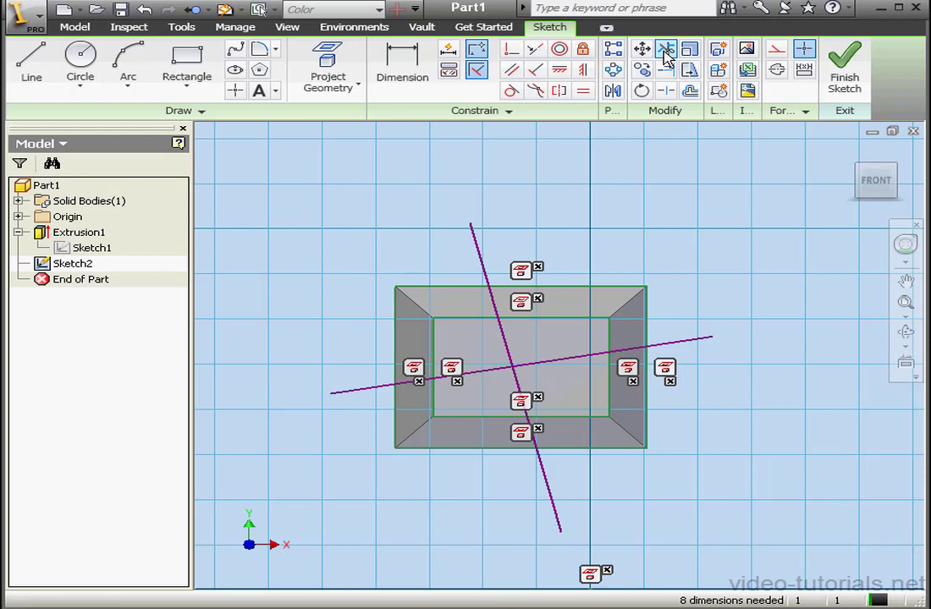
click(479, 248)
click(685, 340)
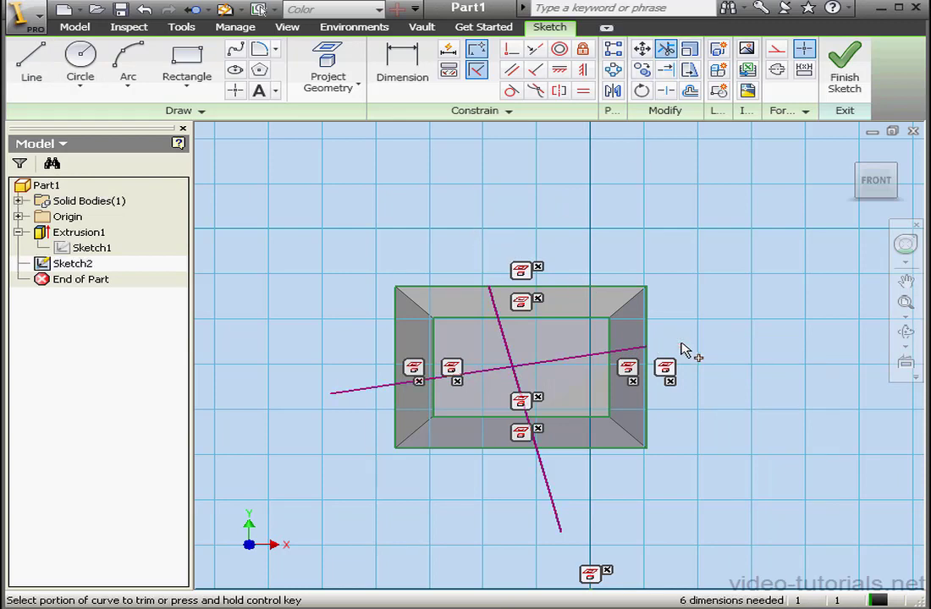
click(554, 506)
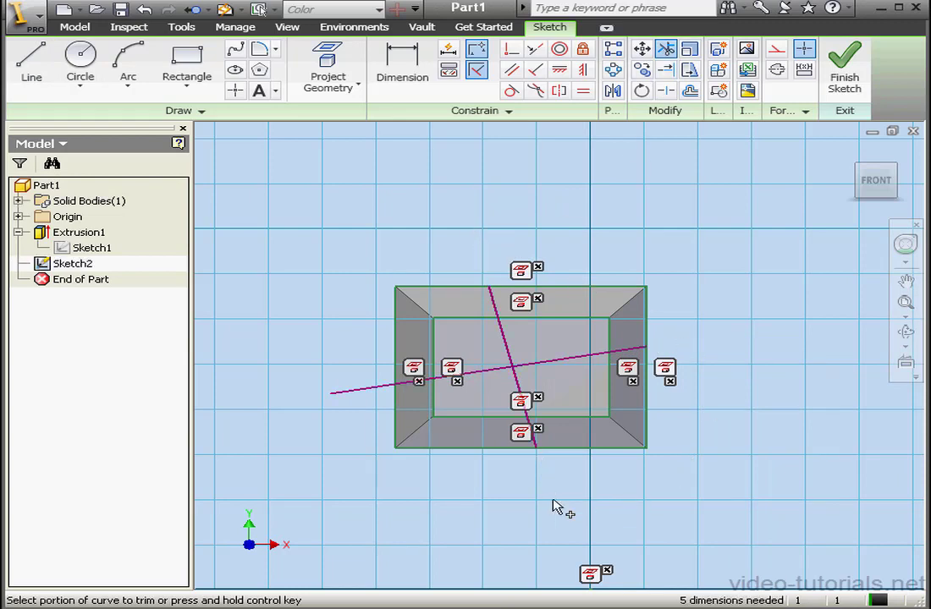
click(359, 394)
right_click(408, 243)
click(457, 256)
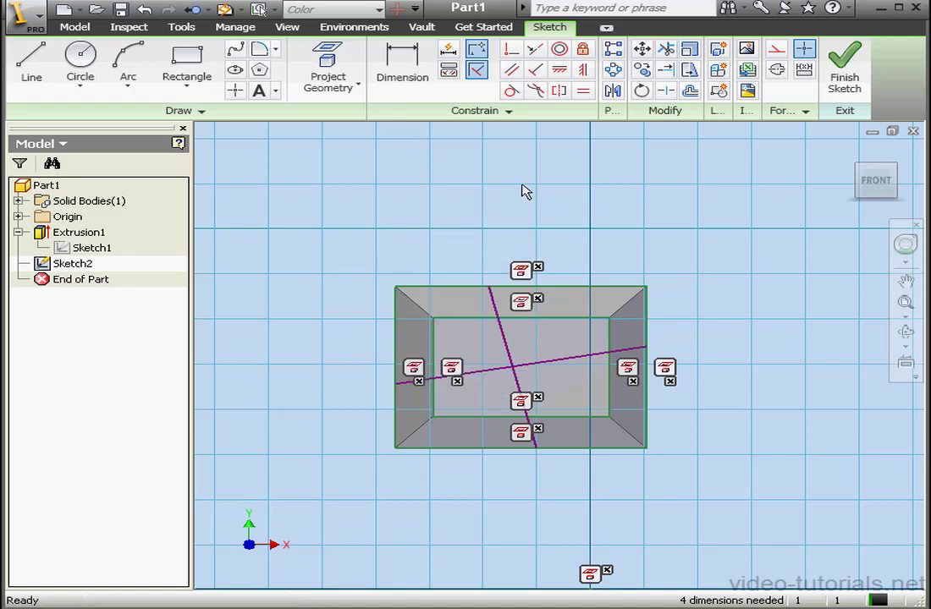
Show all sketch constraints and finish Sketch2.
right_click(514, 187)
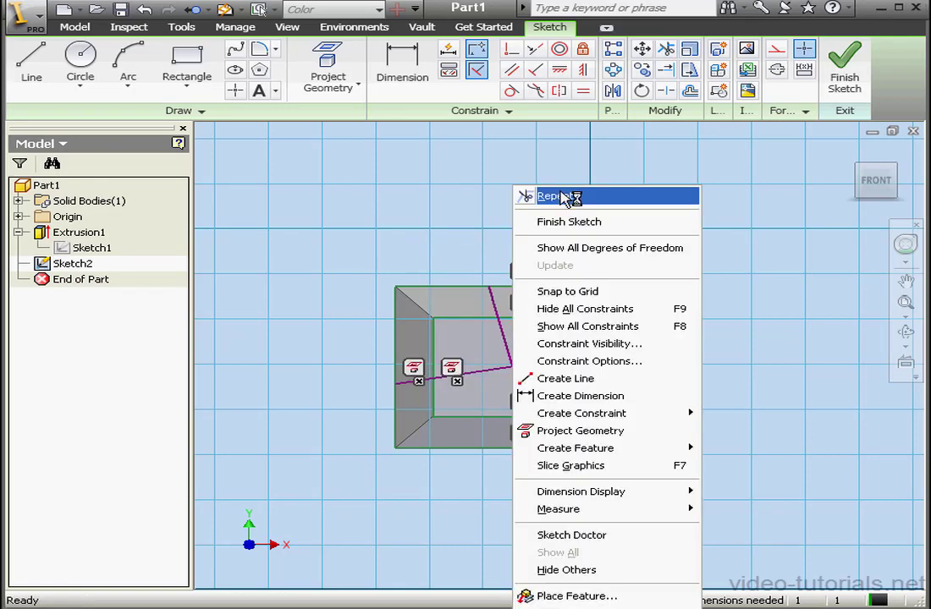
click(637, 327)
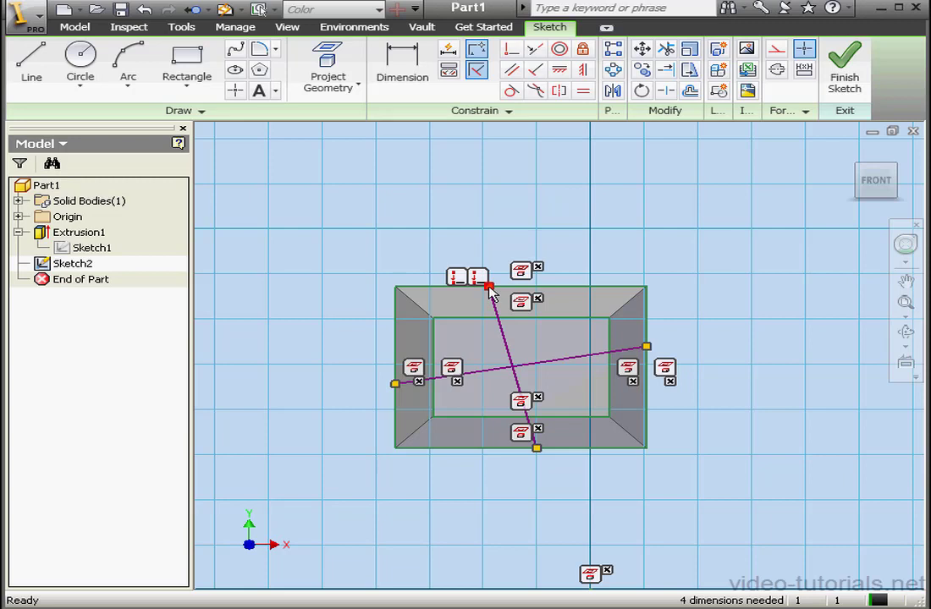
click(843, 72)
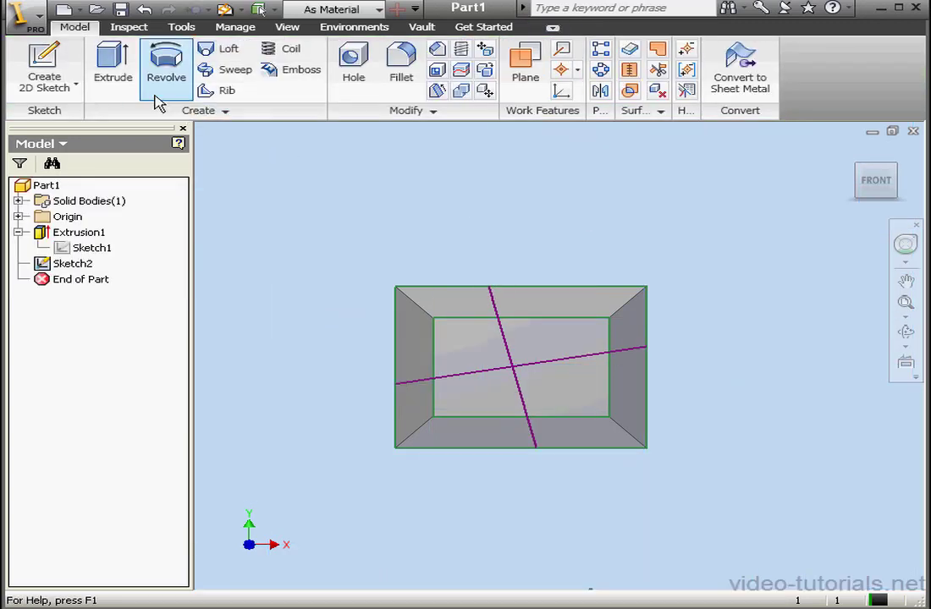
Cancel the new extrusion and reopen Sketch2 for editing from the Model browser.
click(120, 75)
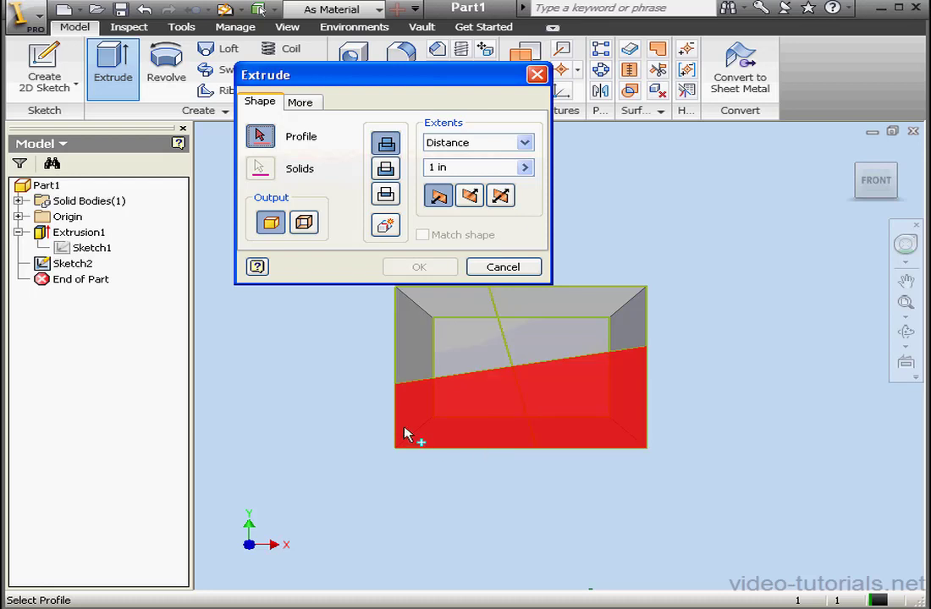
click(537, 270)
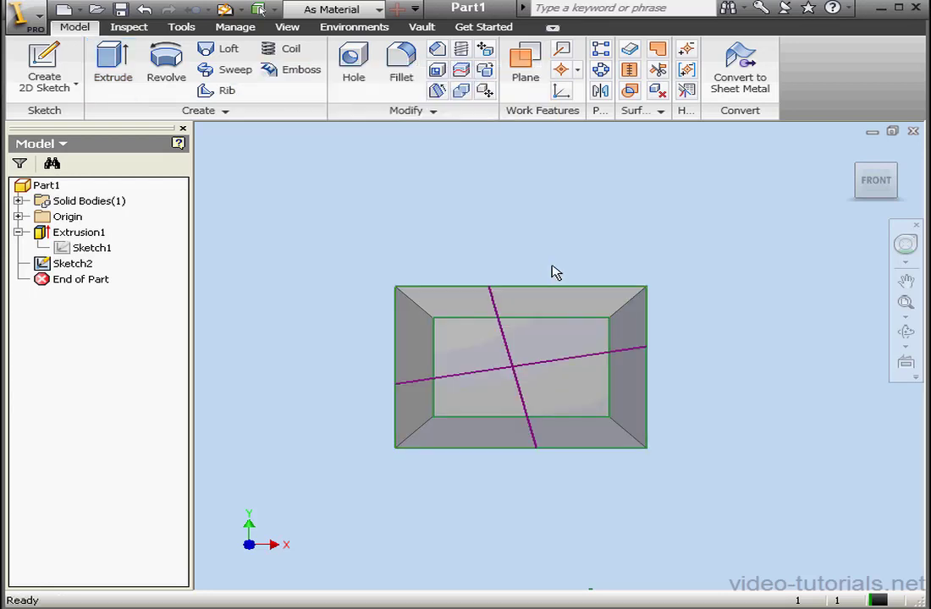
double_click(71, 264)
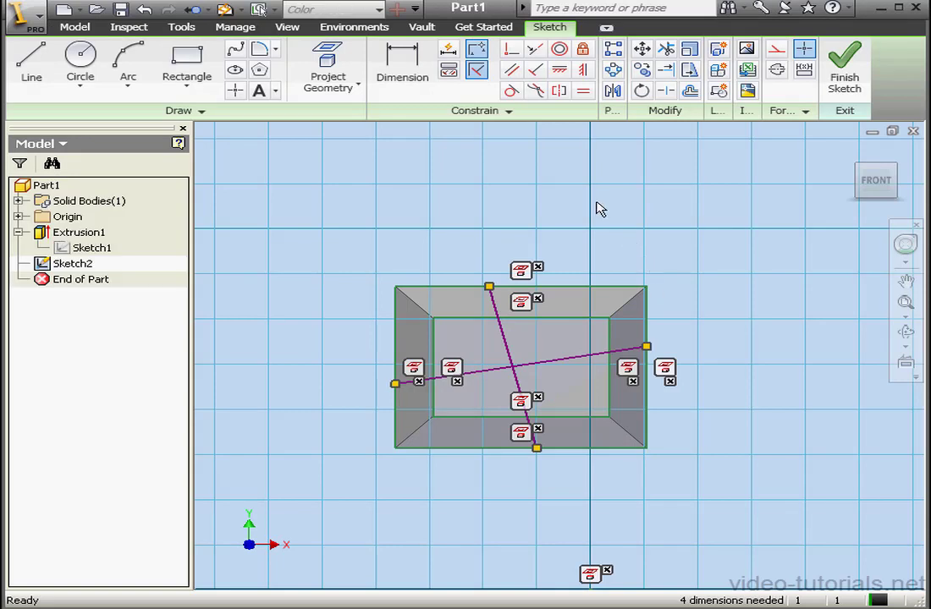
Place a sketch point inside the rectangle near the lines' crossing.
click(236, 91)
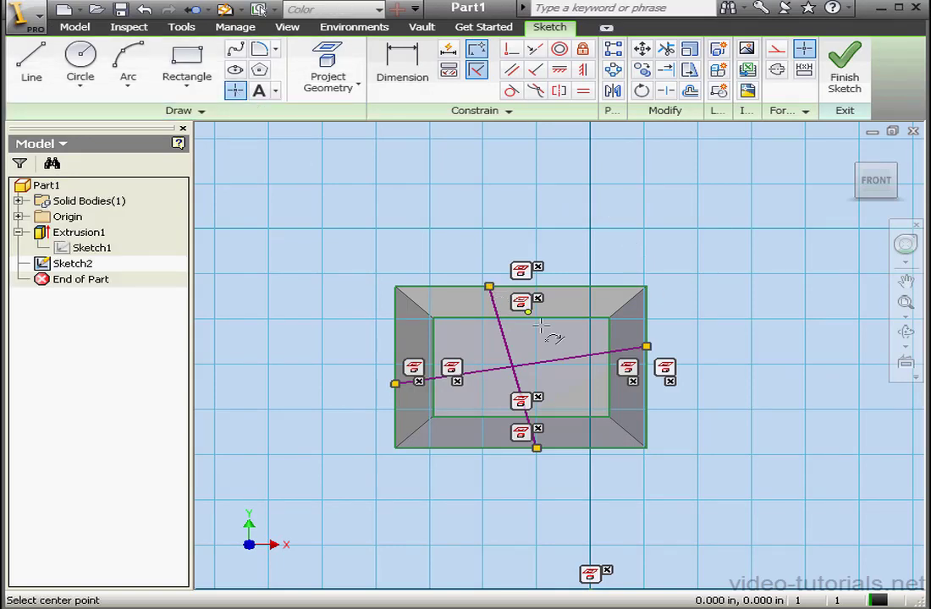
right_click(632, 226)
click(684, 237)
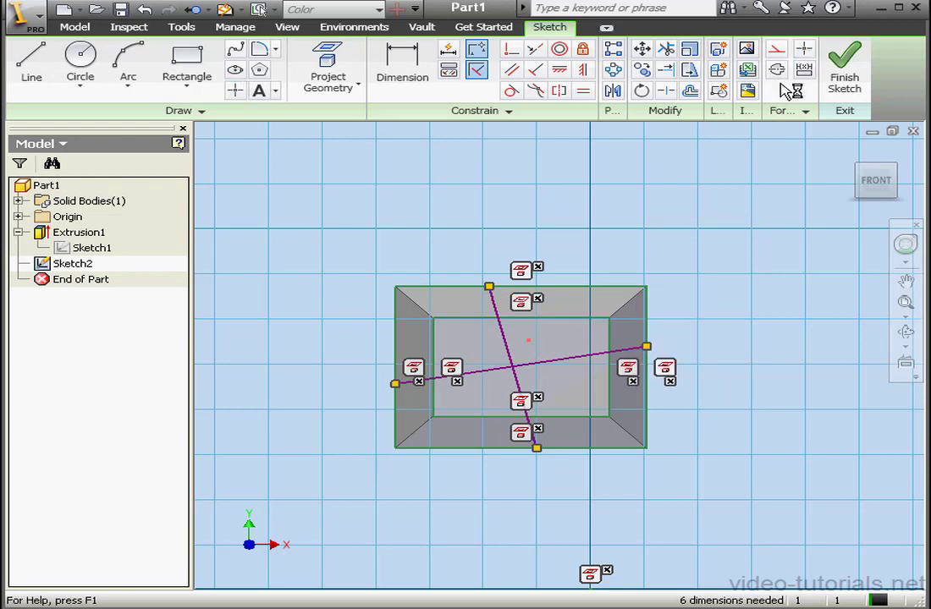
Make the point coincident with both the near-horizontal and slanted lines, then show all constraints.
click(512, 55)
click(552, 363)
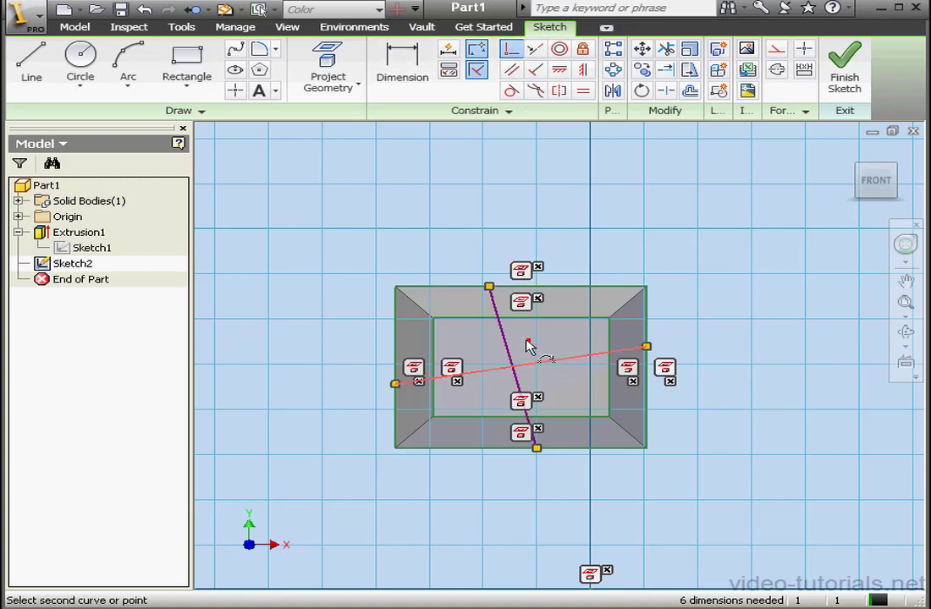
click(512, 349)
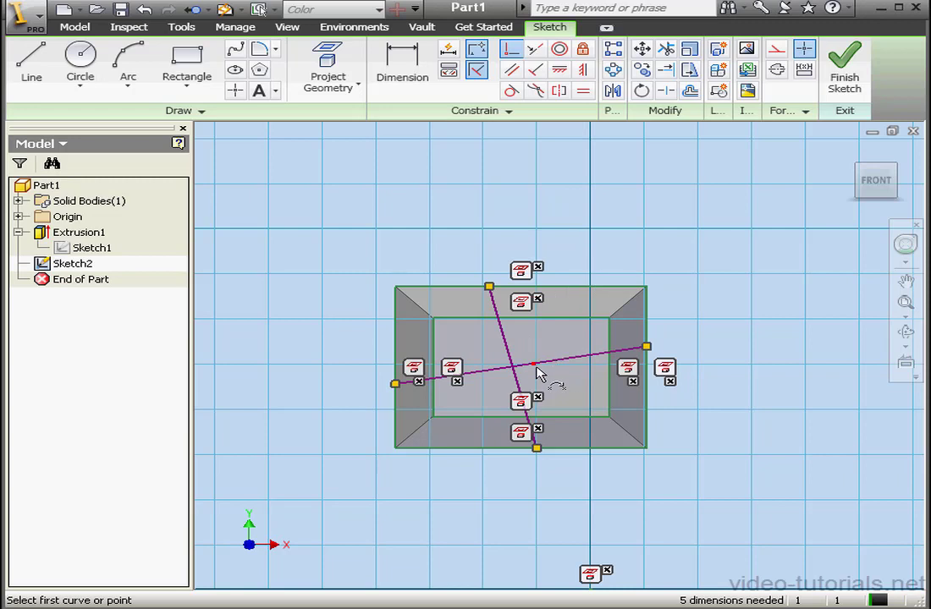
click(534, 366)
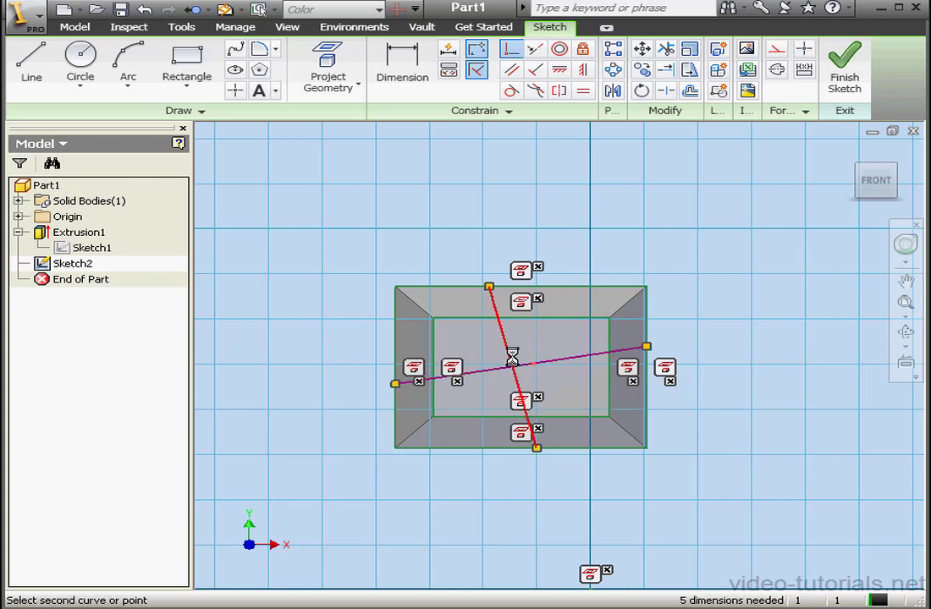
click(511, 356)
right_click(646, 231)
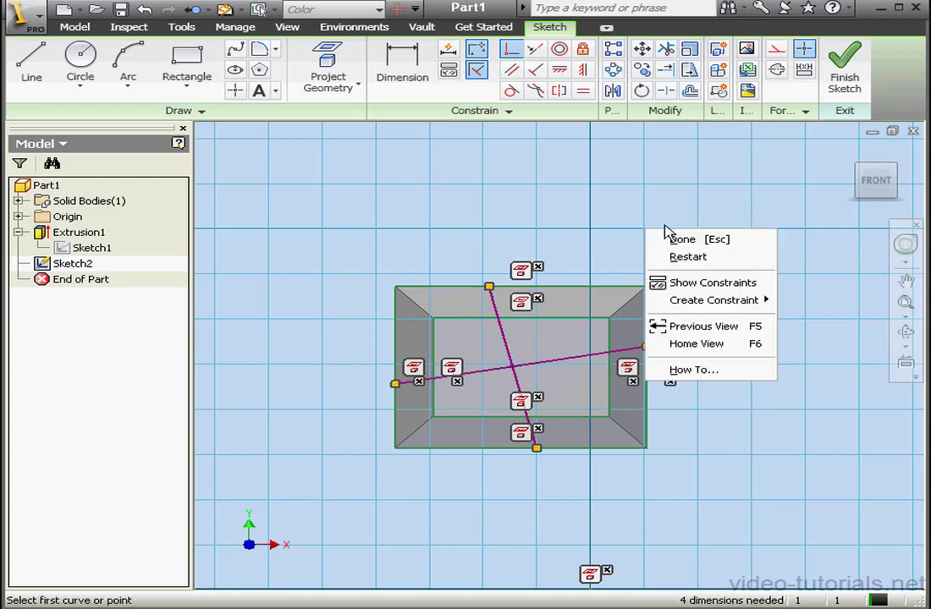
click(694, 240)
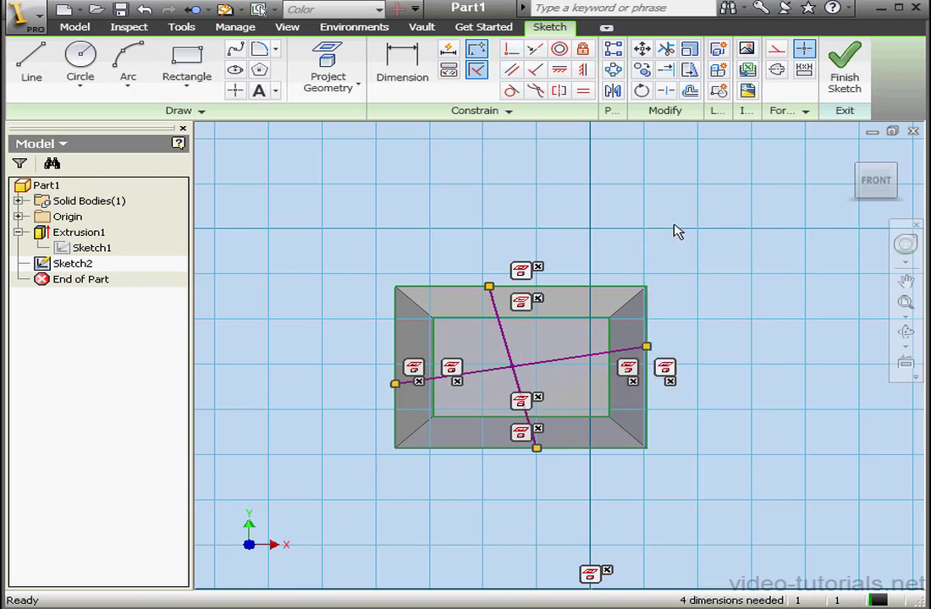
right_click(663, 226)
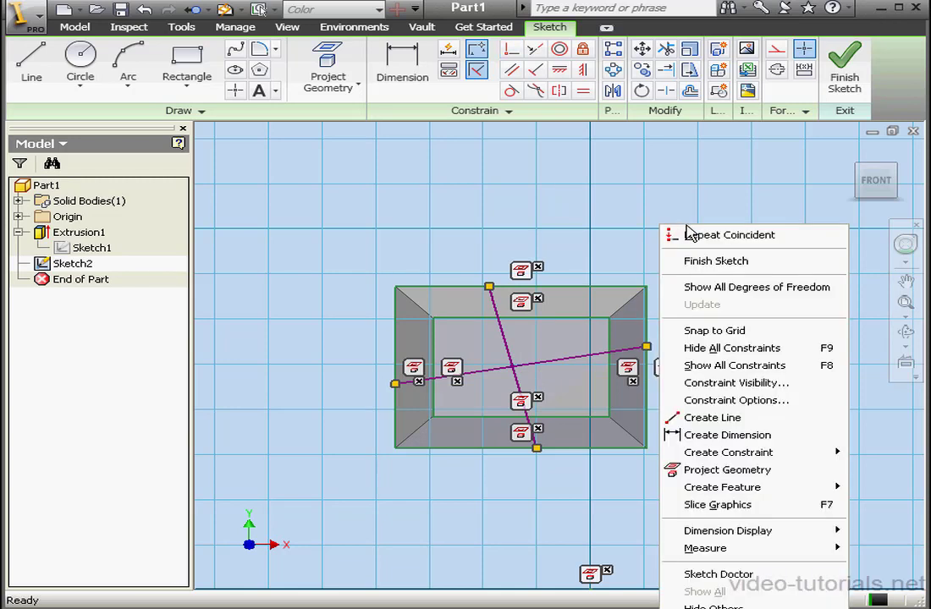
click(764, 370)
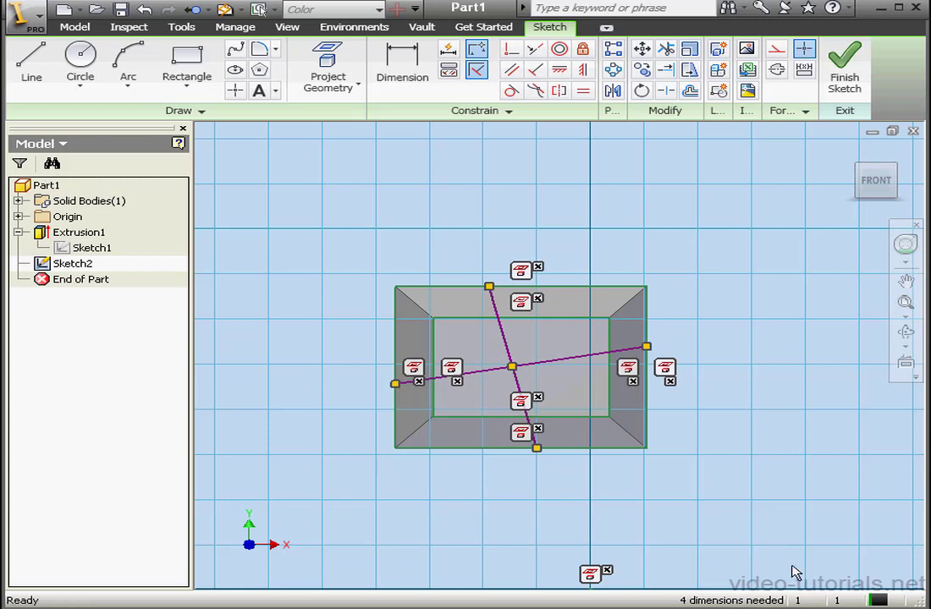
Dimension the slanted line's top endpoint .369 from the rectangle's right edge.
click(410, 63)
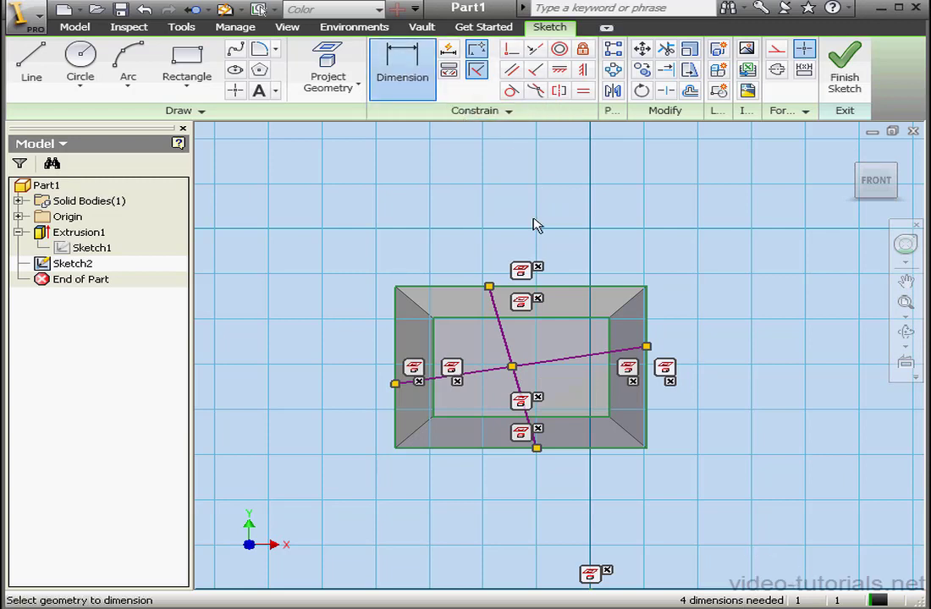
click(489, 287)
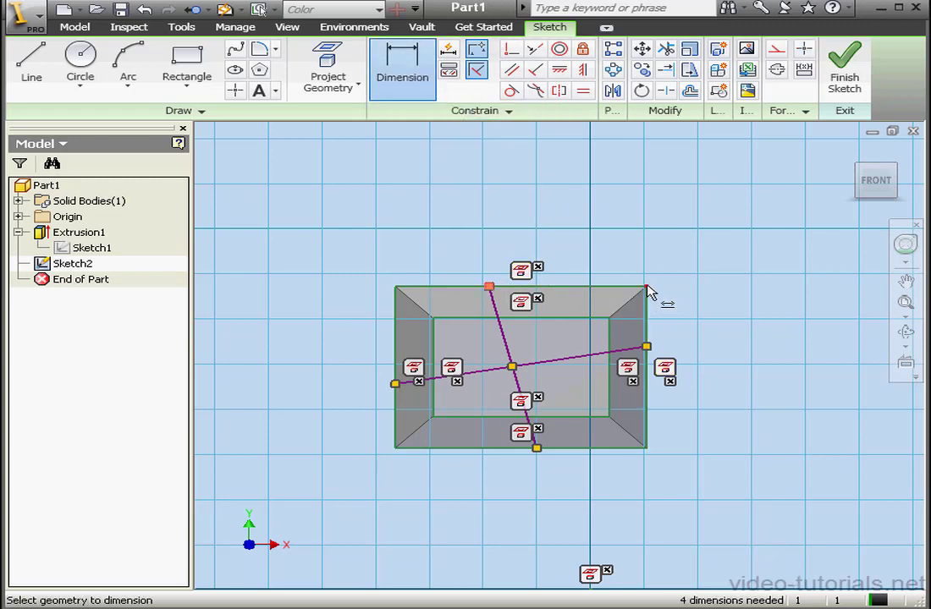
click(648, 293)
click(611, 213)
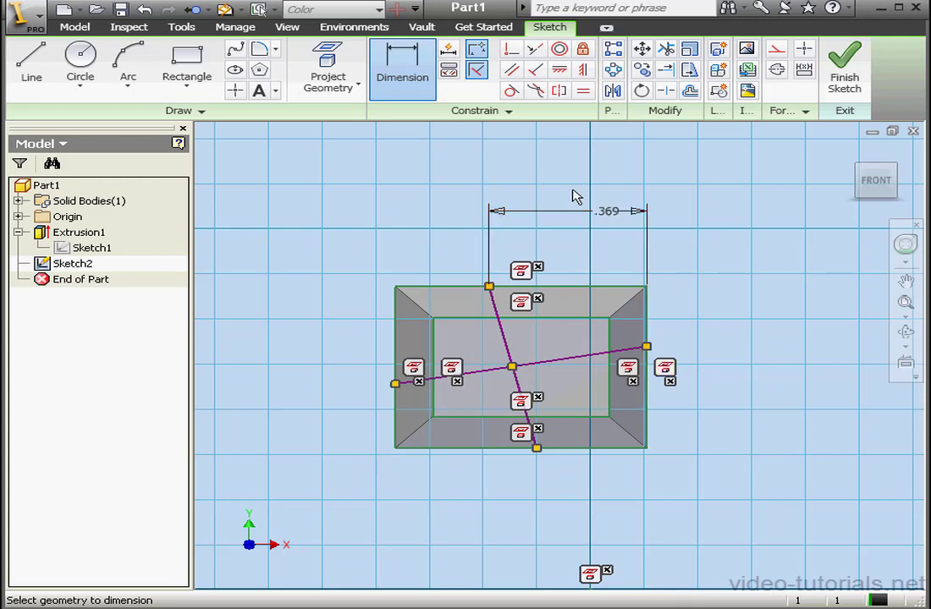
right_click(688, 188)
click(731, 197)
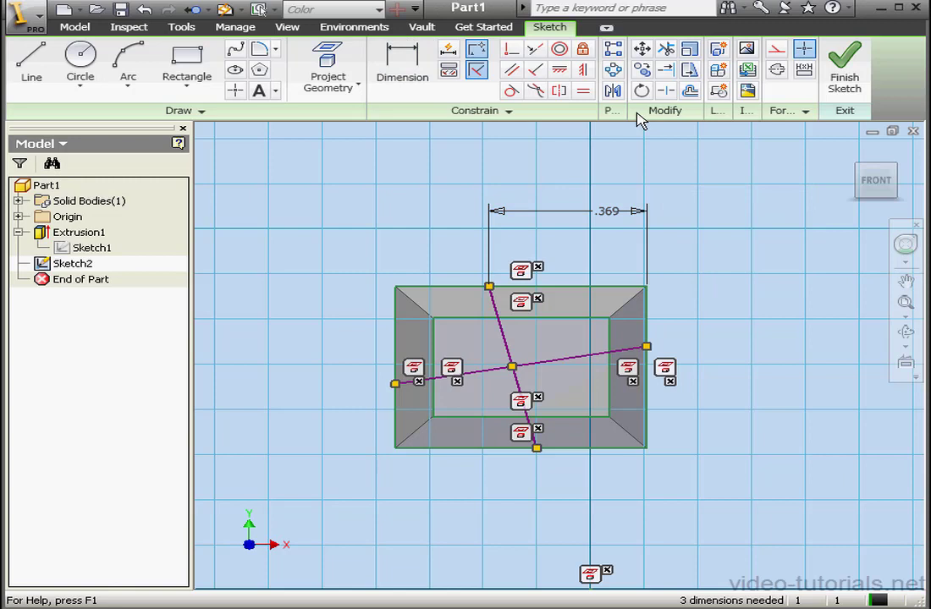
Fix the slanted line's endpoint and the near-horizontal line's left end in place.
click(584, 52)
click(647, 346)
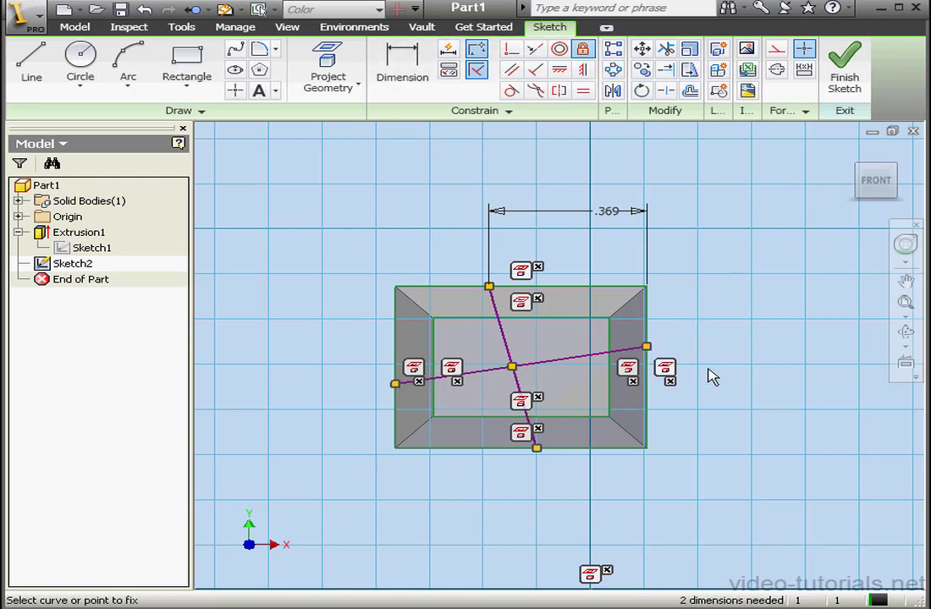
click(395, 384)
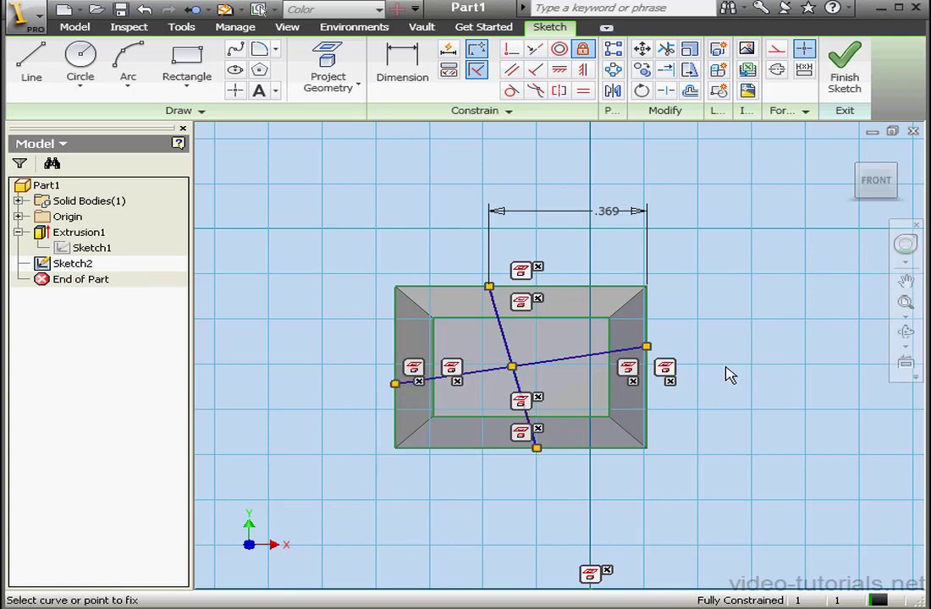
click(620, 347)
right_click(749, 222)
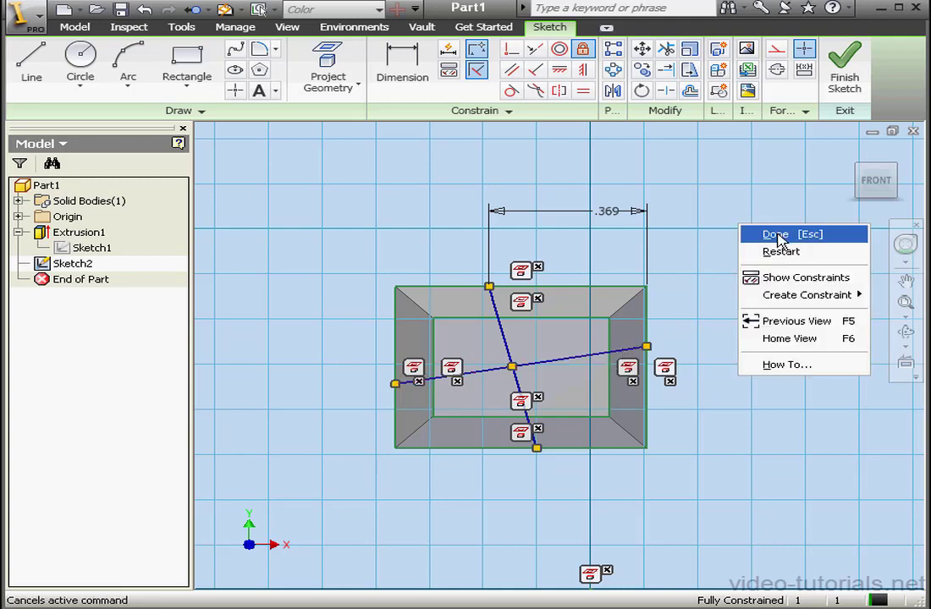
click(769, 233)
click(583, 49)
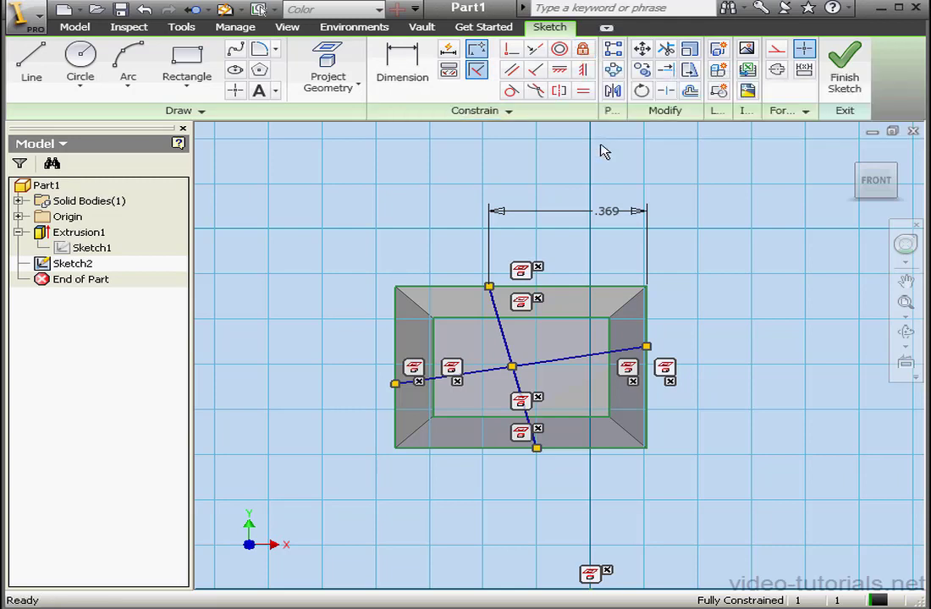
click(846, 73)
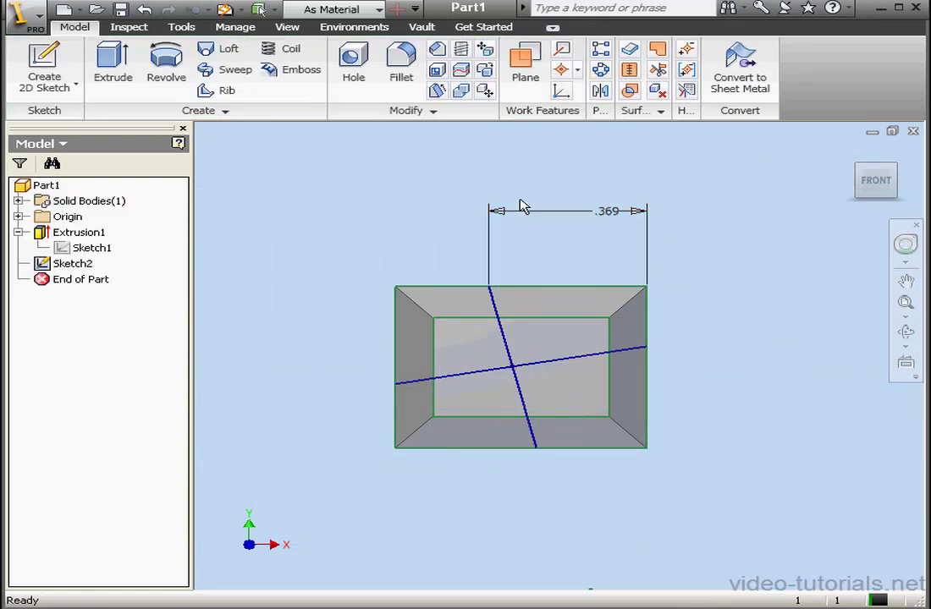
click(125, 66)
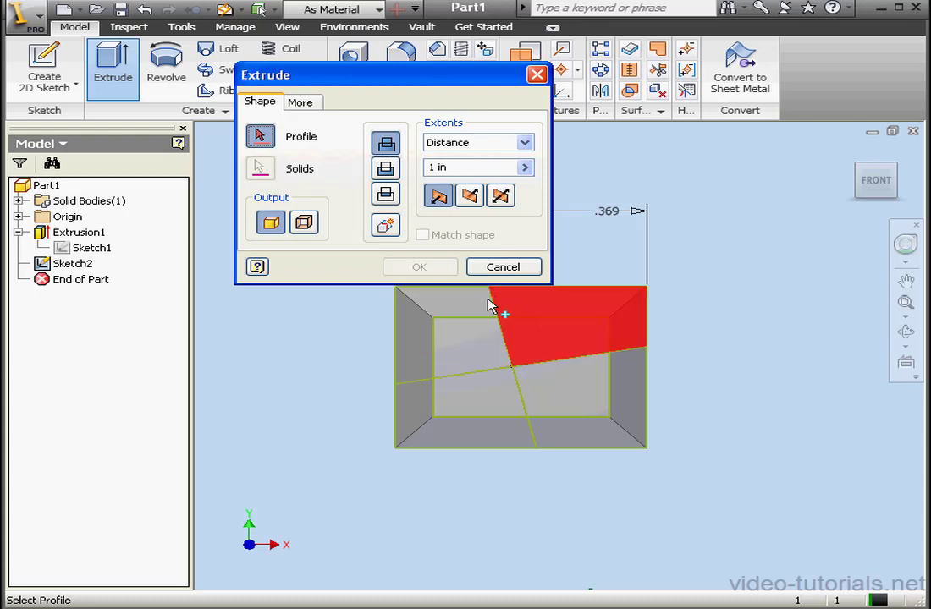
click(502, 267)
double_click(74, 264)
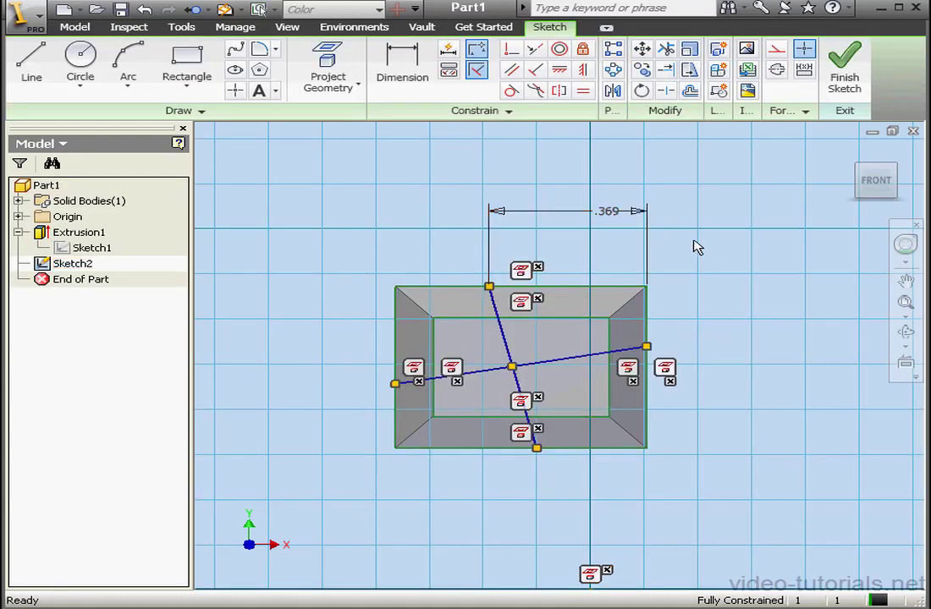
Delete the constraints beside the right edge and above the top edge.
click(665, 48)
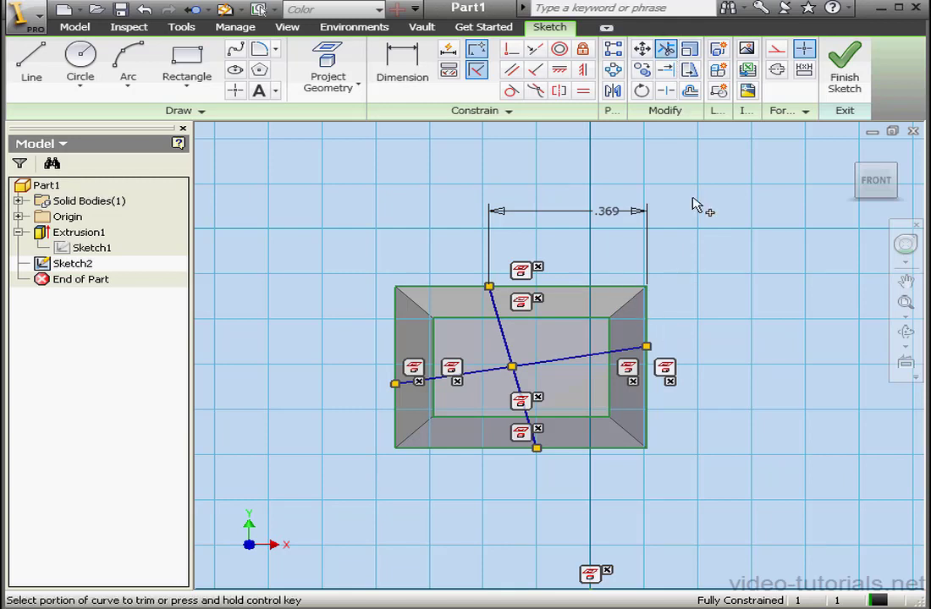
click(667, 49)
right_click(717, 298)
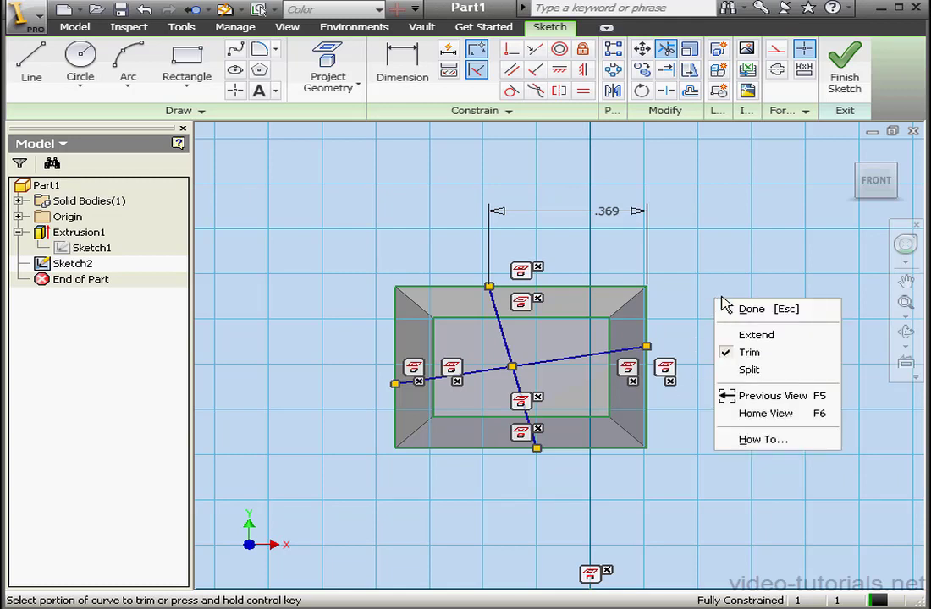
click(749, 310)
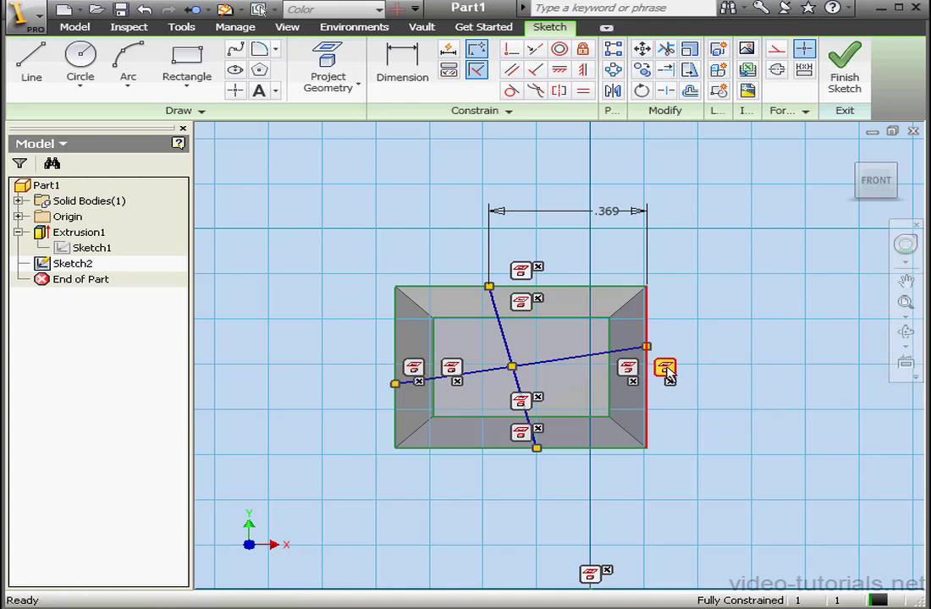
click(668, 379)
click(528, 276)
key(Delete)
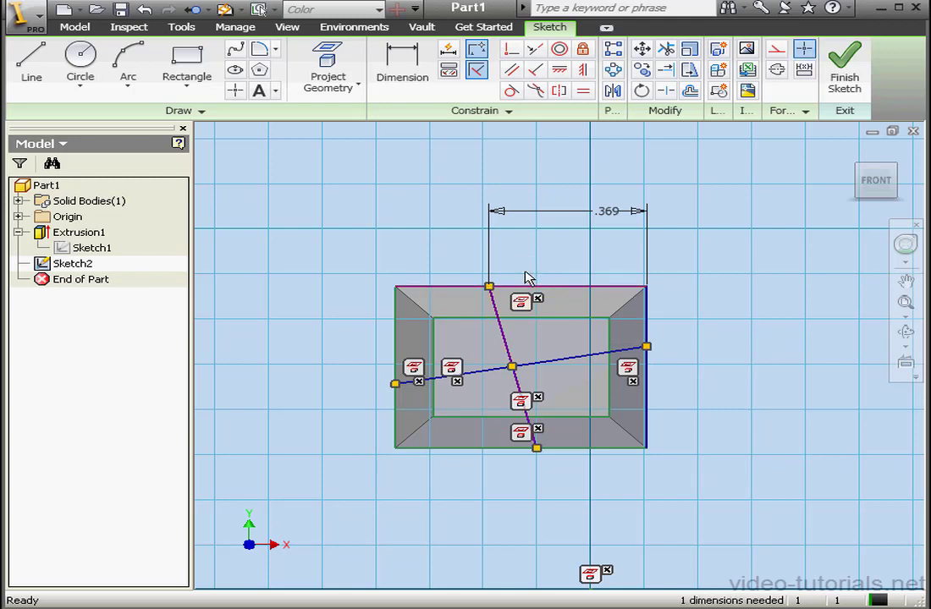
Trim the upper part of the right edge, dismissing the over-constraint error on the top edge.
click(666, 52)
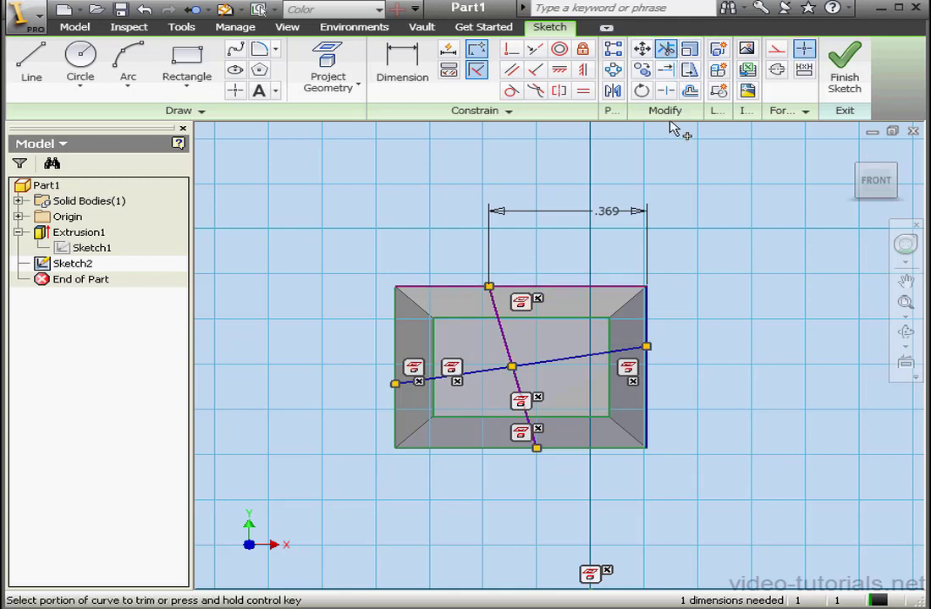
click(648, 311)
click(624, 289)
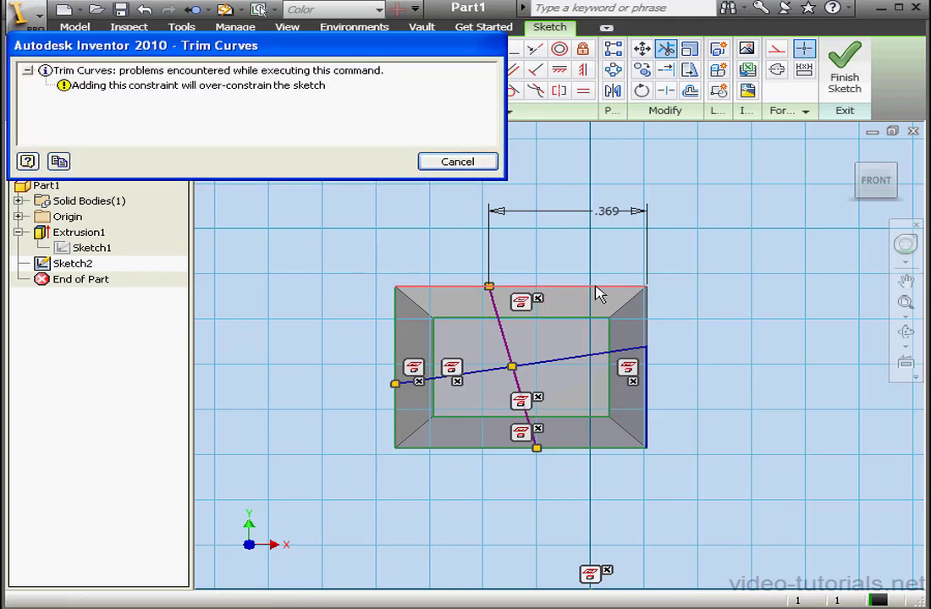
click(476, 169)
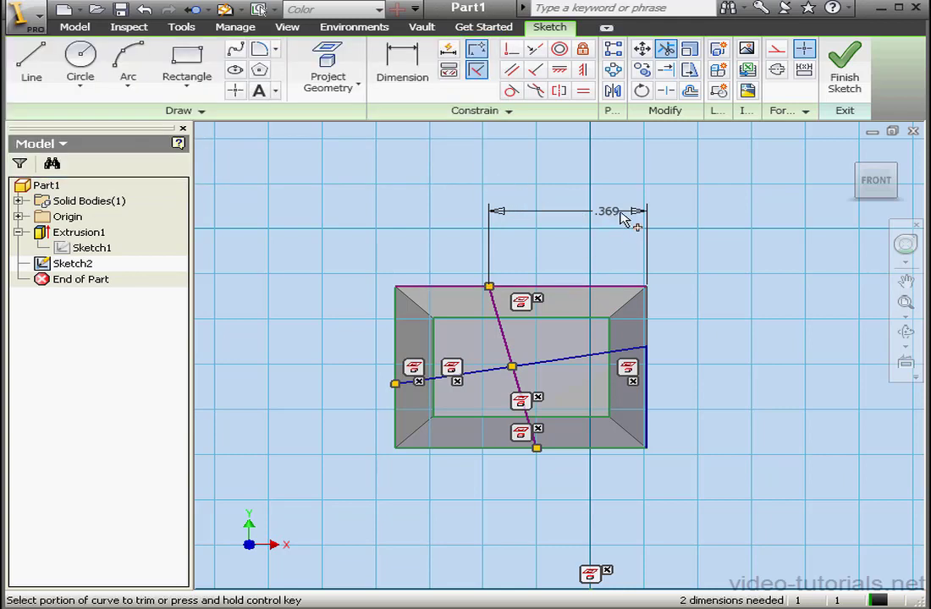
right_click(689, 191)
click(736, 202)
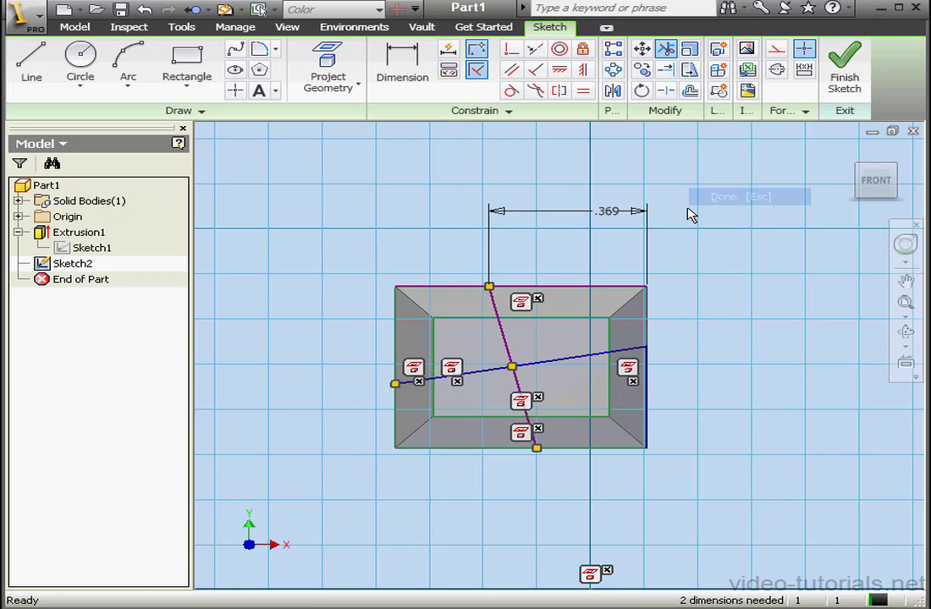
Delete the .369 dimension and trim the top edge right of the slanted line.
click(611, 218)
key(Delete)
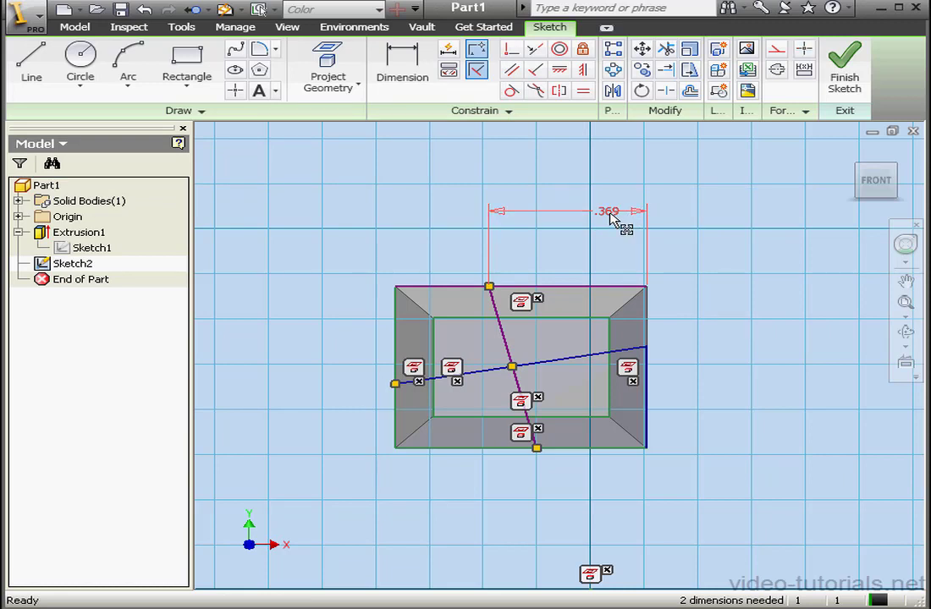
click(665, 48)
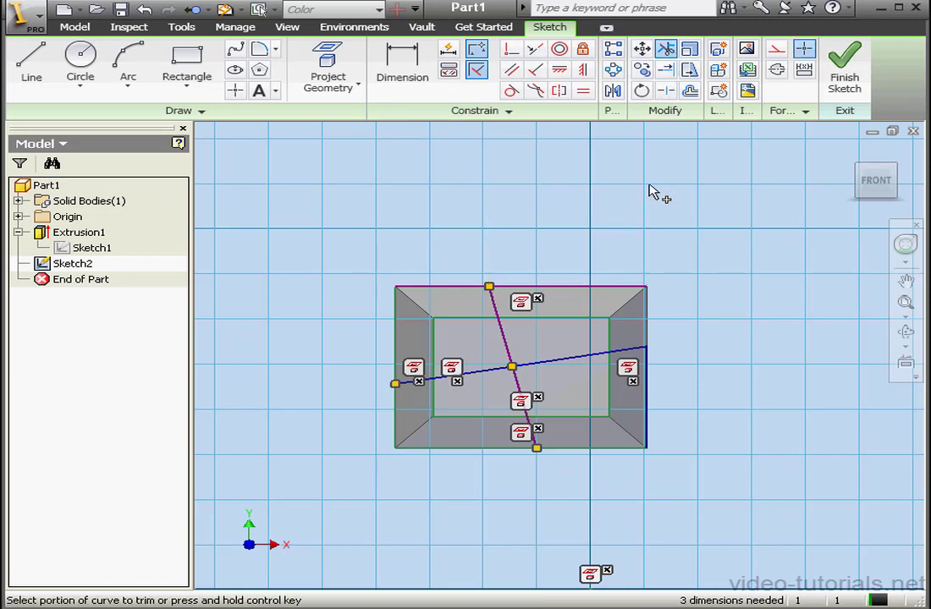
click(642, 285)
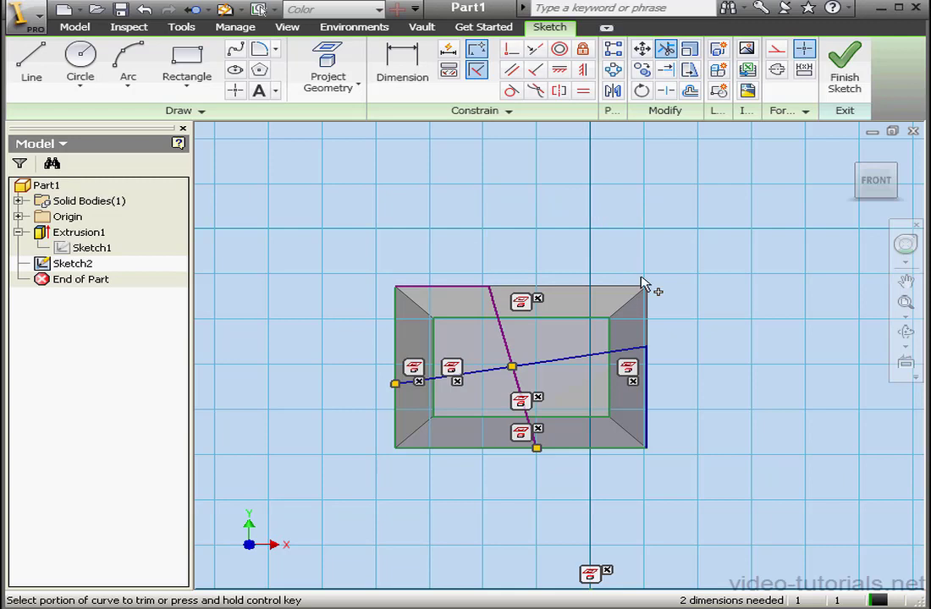
right_click(562, 234)
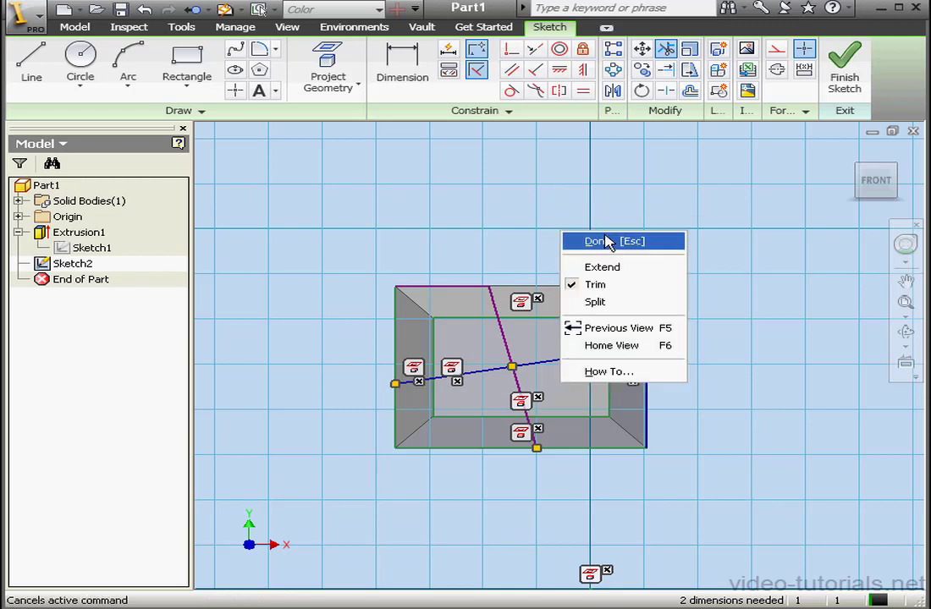
click(603, 242)
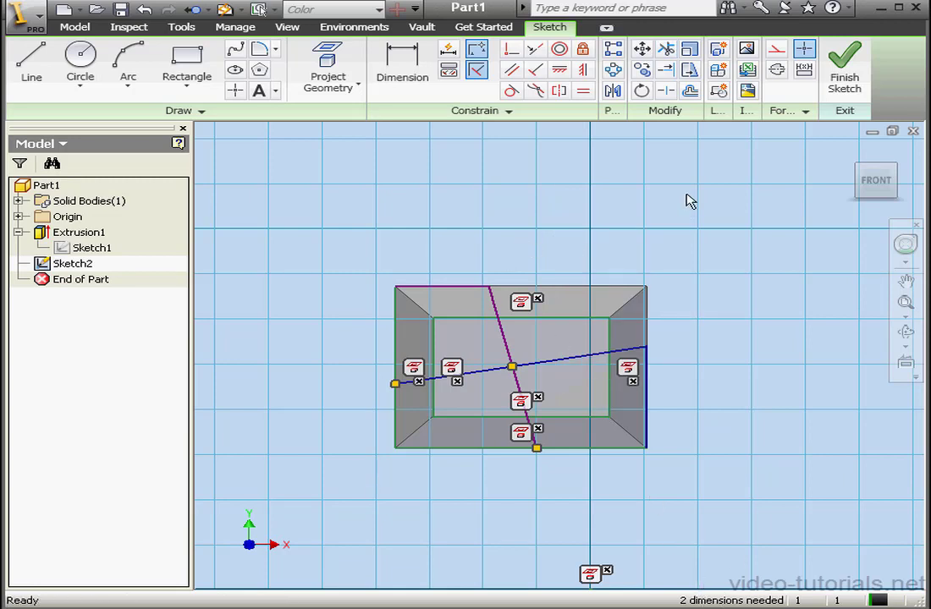
click(586, 51)
Fix the crossing lines to fully constrain Sketch2, then pan toward empty sketch space.
click(494, 296)
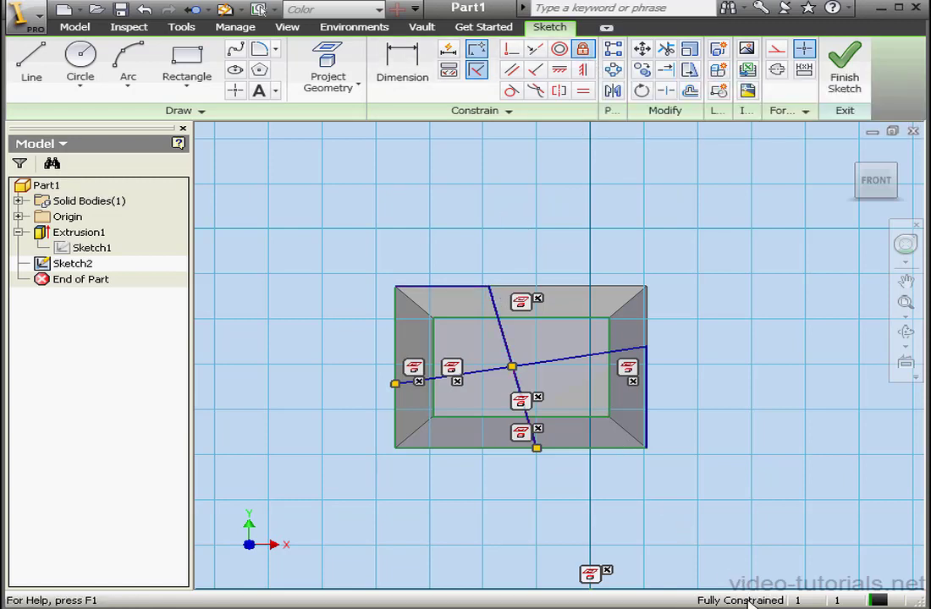
mouse_move(741, 244)
middle_down()
mouse_move(551, 369)
mouse_move(474, 443)
mouse_move(451, 451)
mouse_move(539, 324)
middle_up()
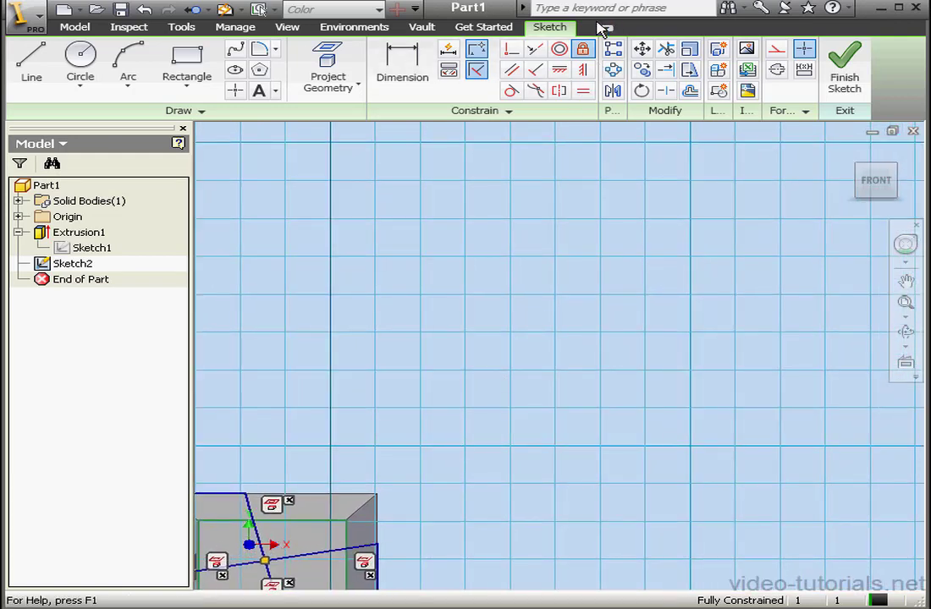
right_click(558, 248)
click(588, 254)
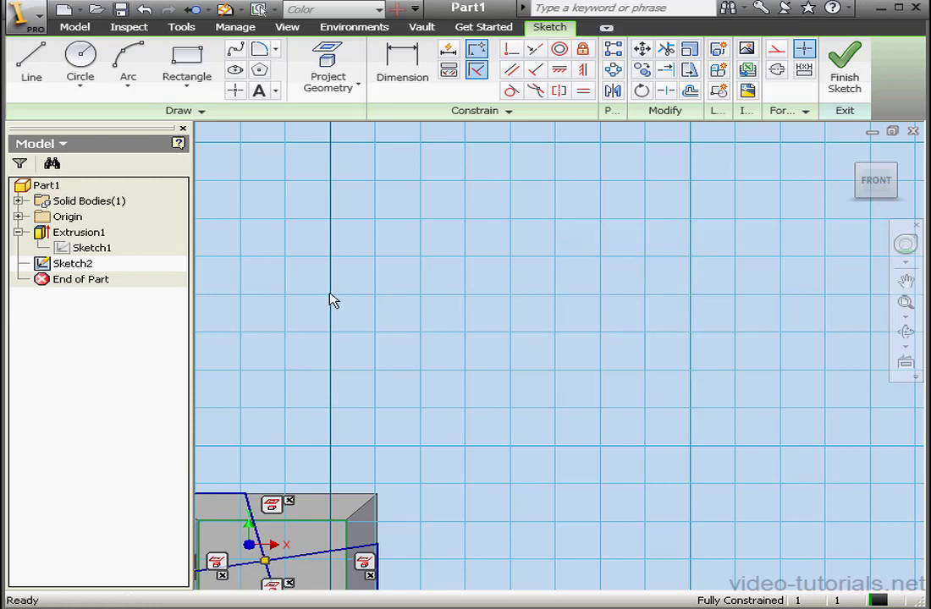
click(32, 61)
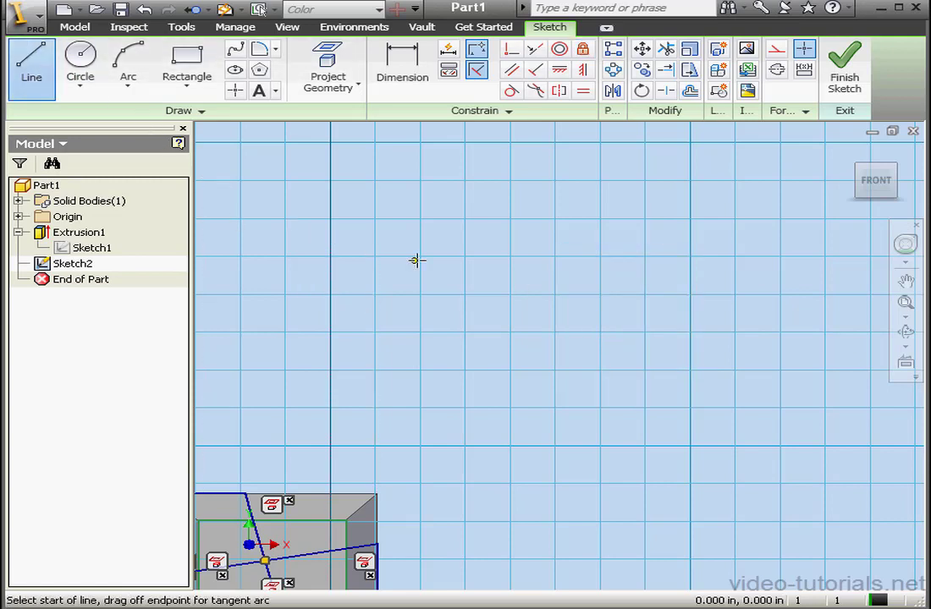
Draw a free diagonal line in empty space, then drag the line and its upper endpoint around.
click(435, 210)
click(748, 431)
right_click(731, 347)
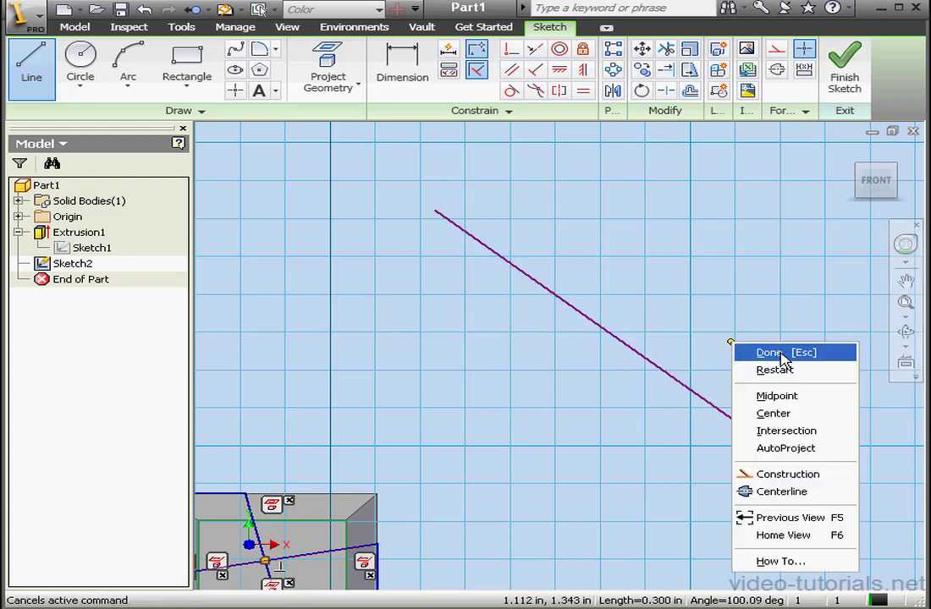
click(755, 353)
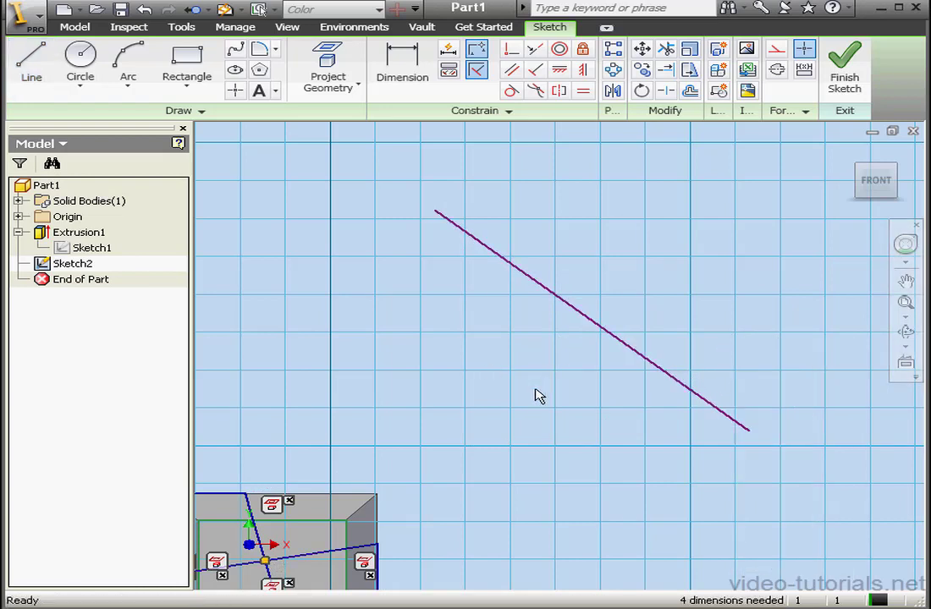
mouse_move(605, 329)
mouse_down()
mouse_move(524, 425)
mouse_move(653, 279)
mouse_move(762, 297)
mouse_move(584, 315)
mouse_move(578, 325)
mouse_up()
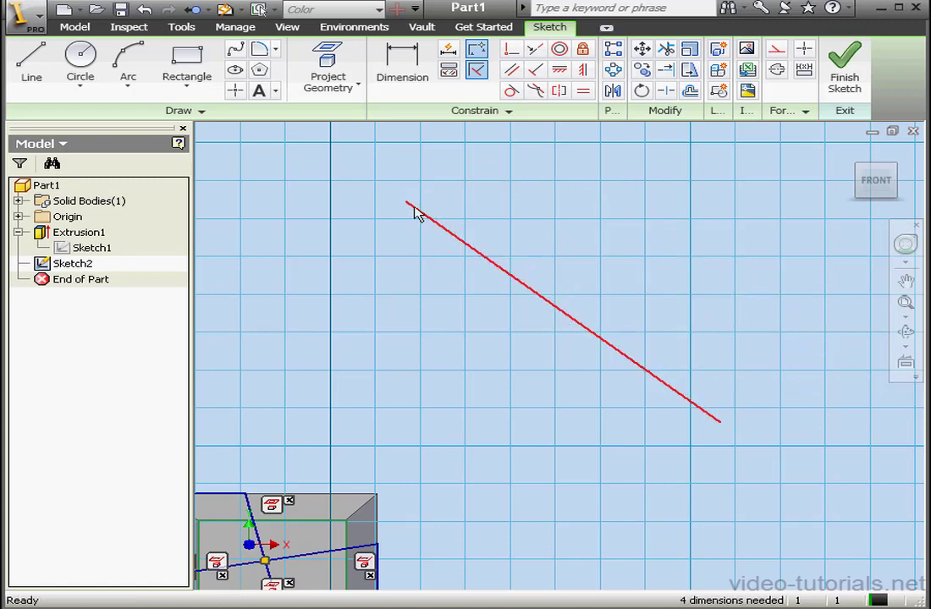
drag(407, 203, 419, 183)
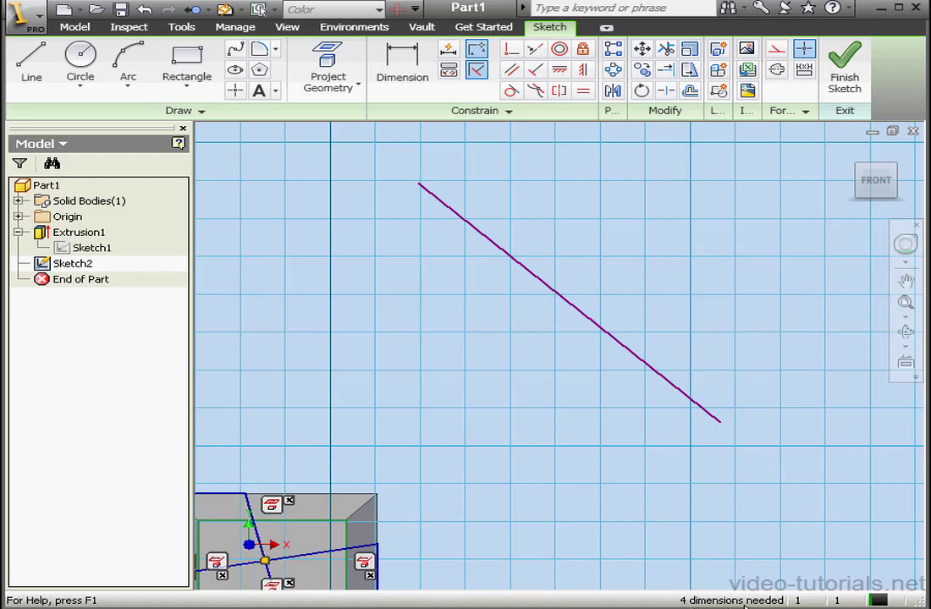
Apply a Fix constraint to the new diagonal line.
click(584, 50)
click(583, 311)
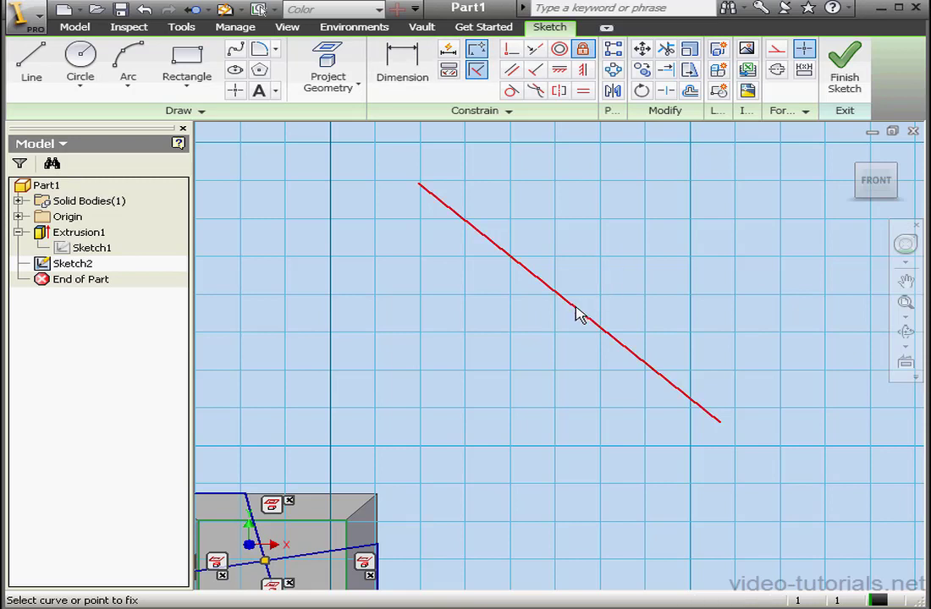
right_click(599, 235)
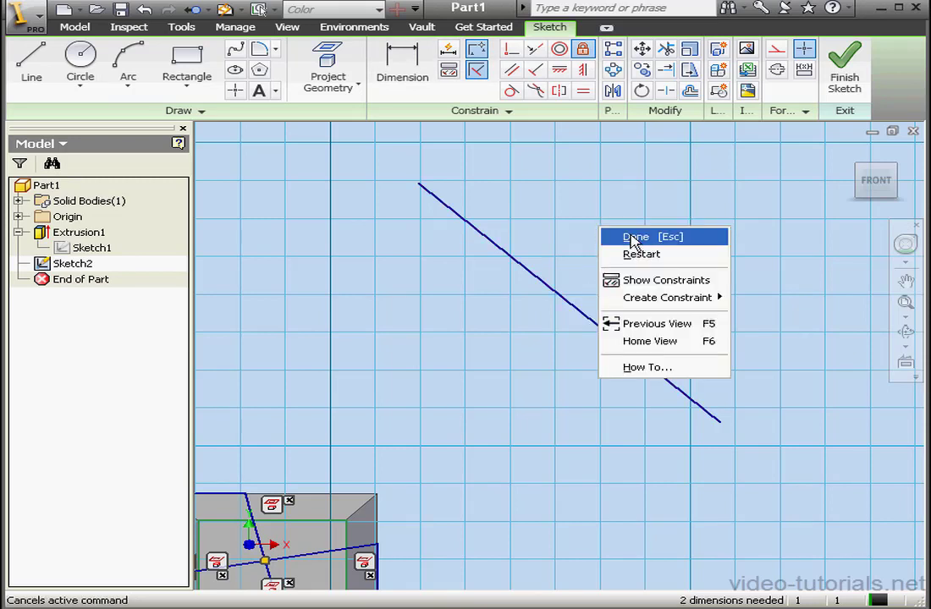
click(622, 236)
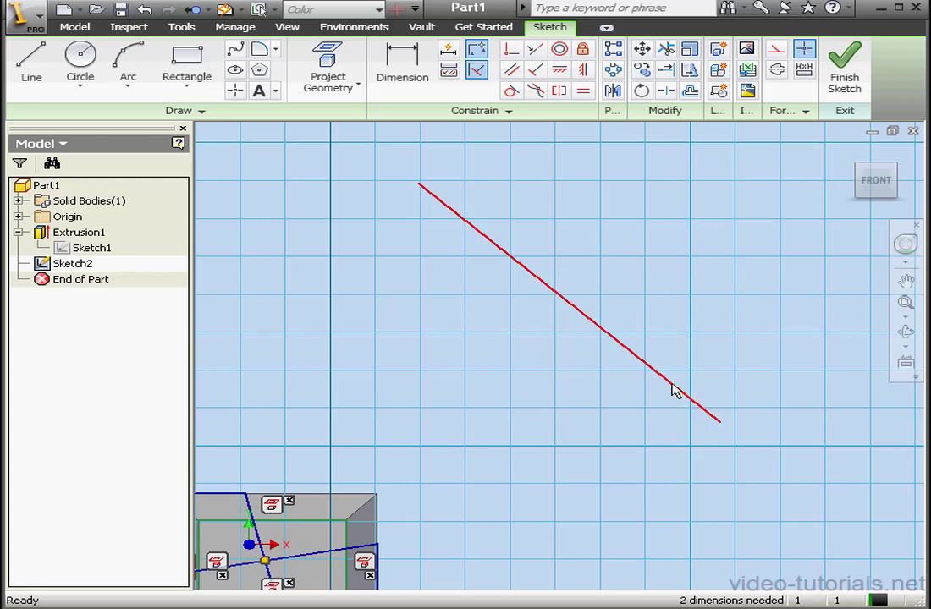
Shorten the diagonal line by dragging its lower and upper ends inward.
drag(662, 379, 689, 400)
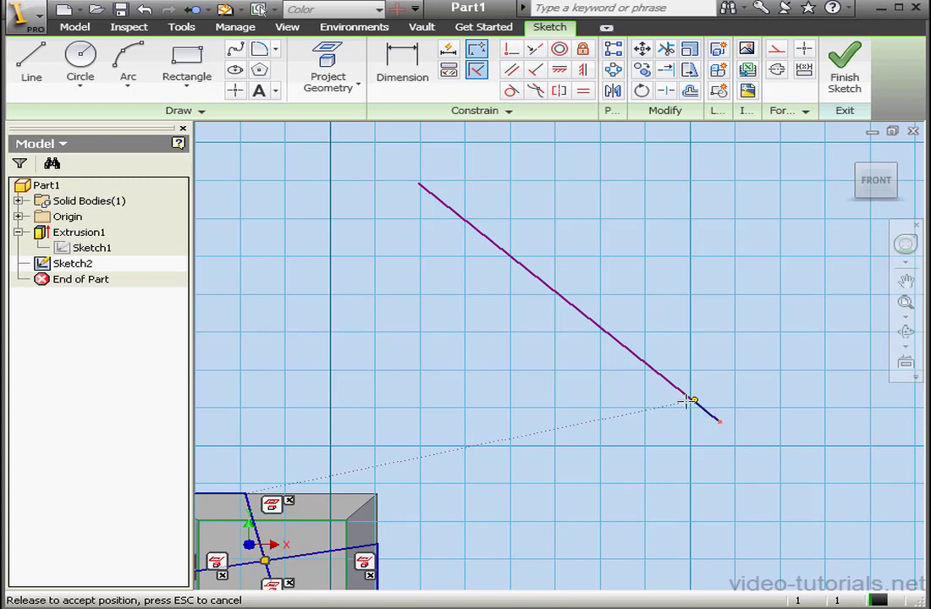
drag(651, 370, 643, 363)
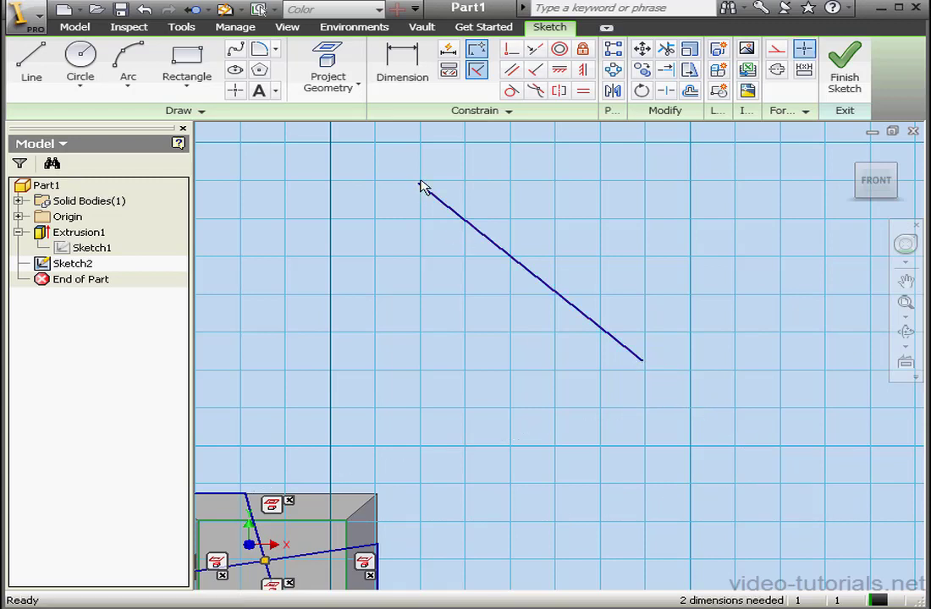
drag(423, 189, 435, 201)
drag(478, 247, 444, 204)
click(406, 72)
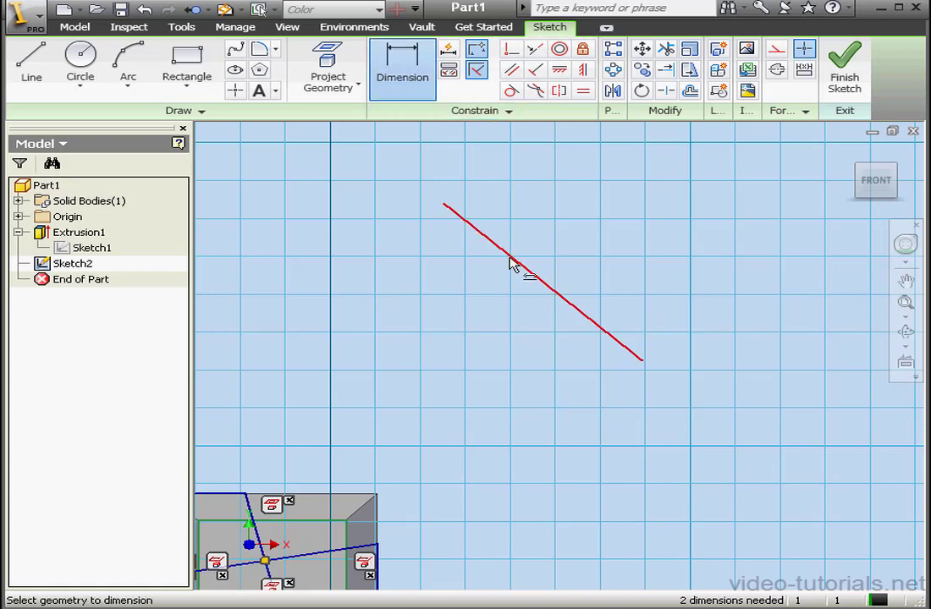
Add a .760 length dimension to the diagonal line, then shift it by its lower end.
click(551, 283)
click(646, 286)
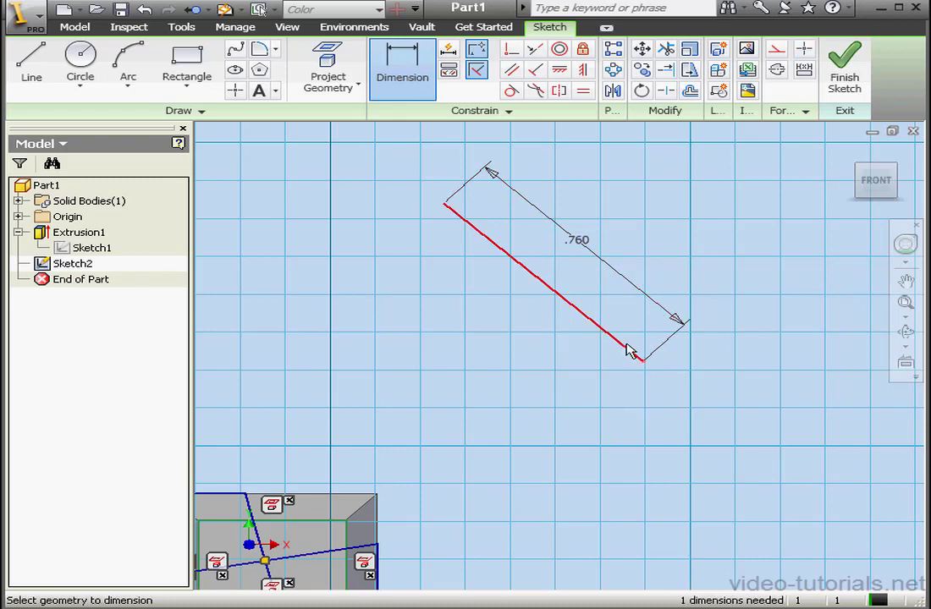
right_click(527, 331)
click(565, 342)
drag(644, 364, 659, 374)
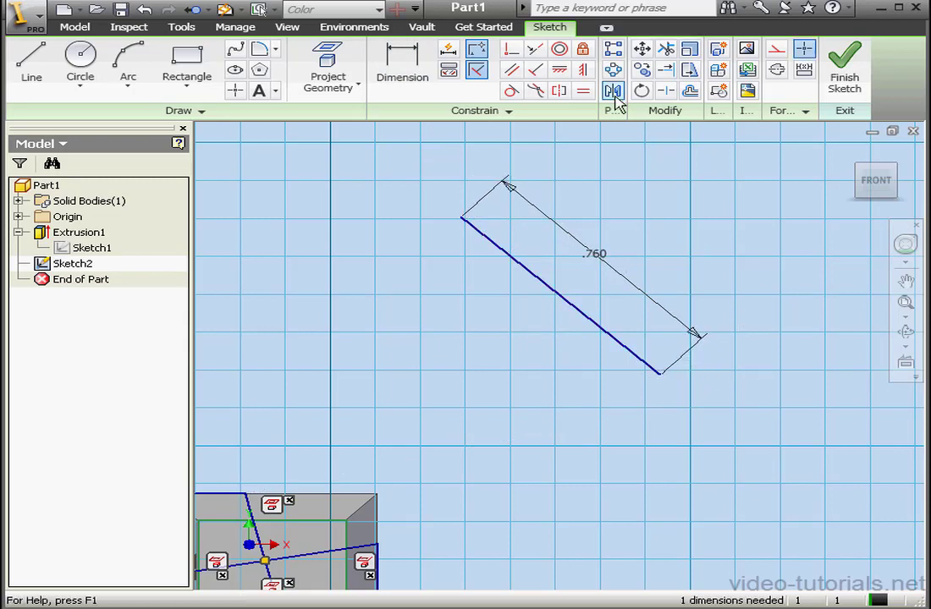
Fix the lower endpoint of the .760 line in place.
click(583, 49)
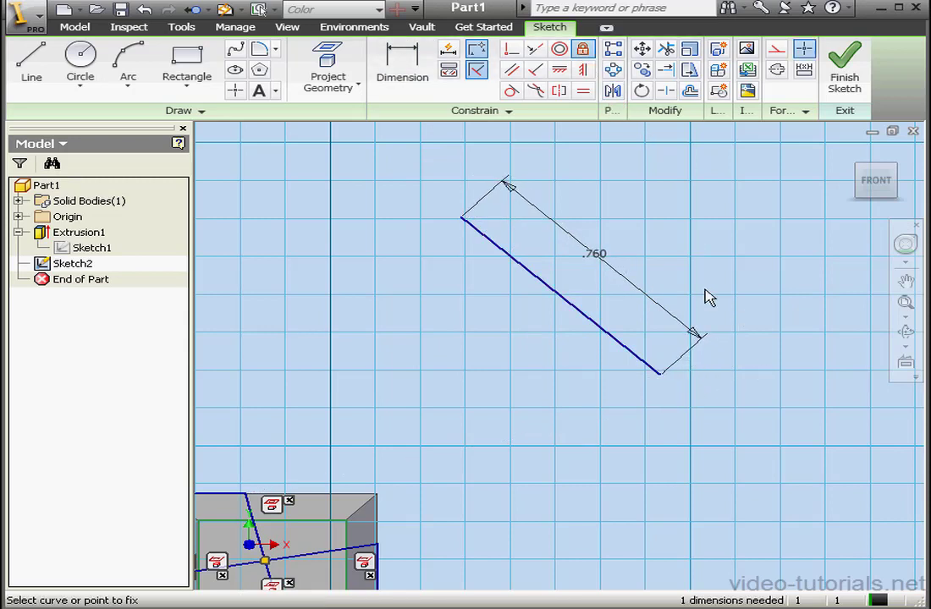
click(660, 377)
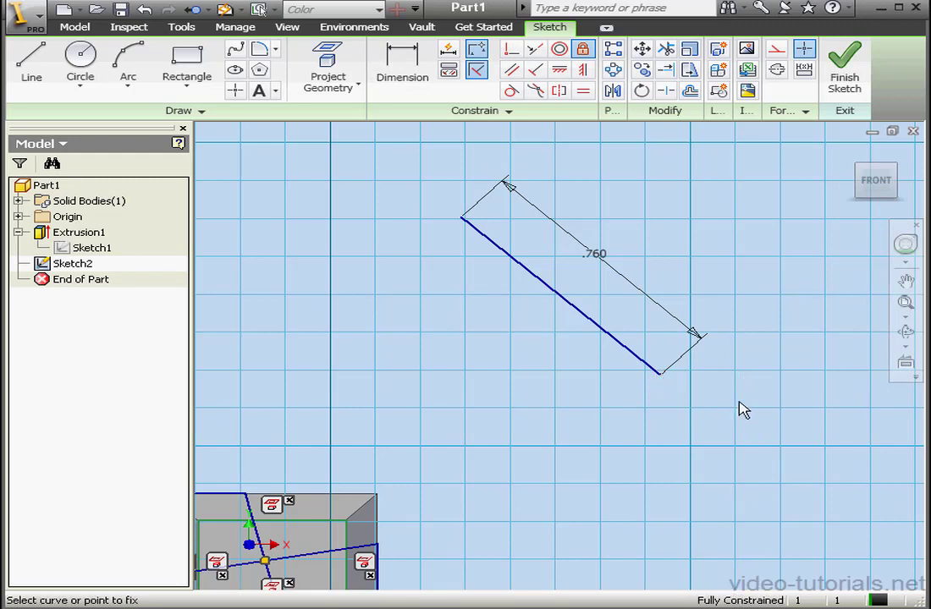
right_click(669, 191)
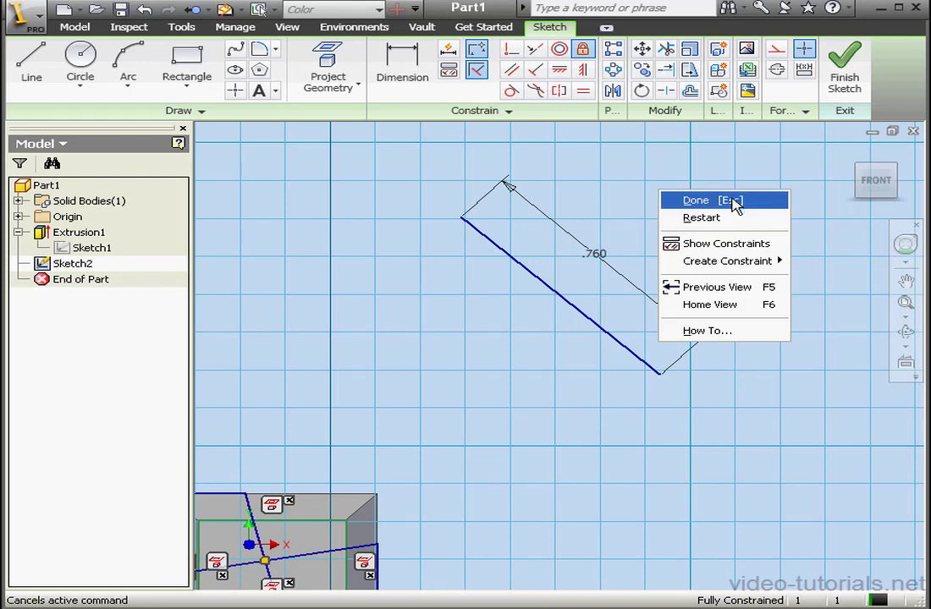
click(732, 203)
Show all sketch constraints and delete both lock constraints from the line.
right_click(693, 195)
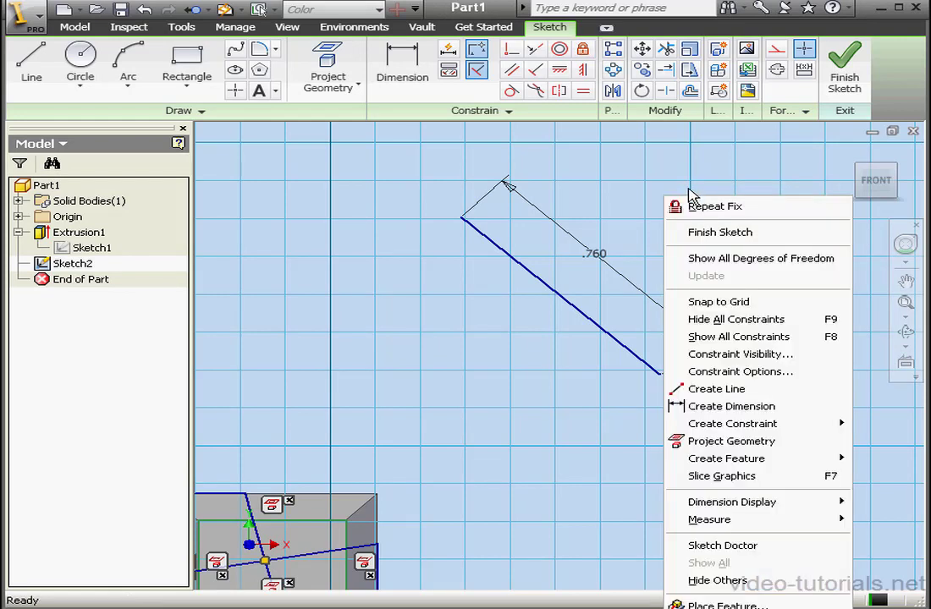
click(787, 338)
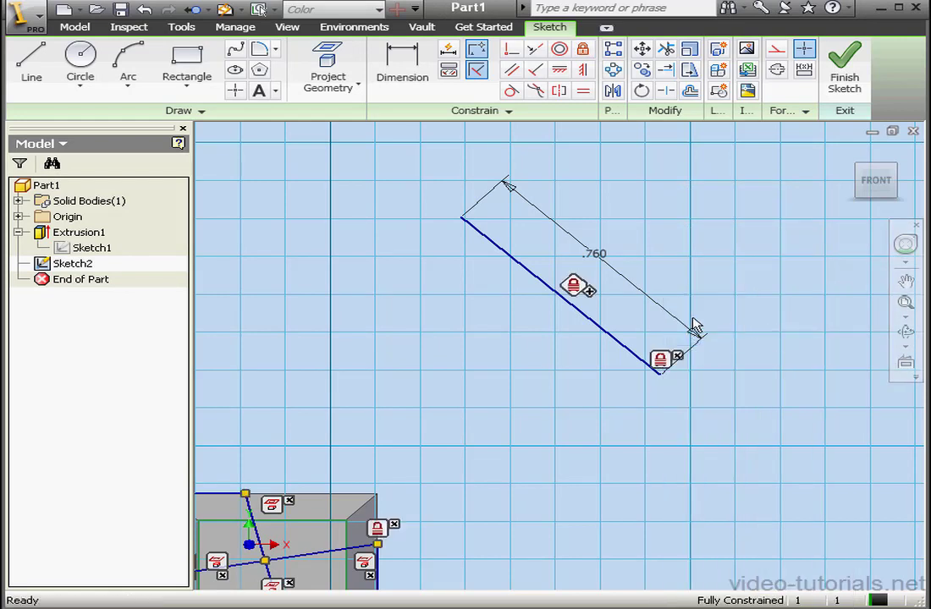
click(574, 286)
key(Delete)
click(660, 359)
key(Delete)
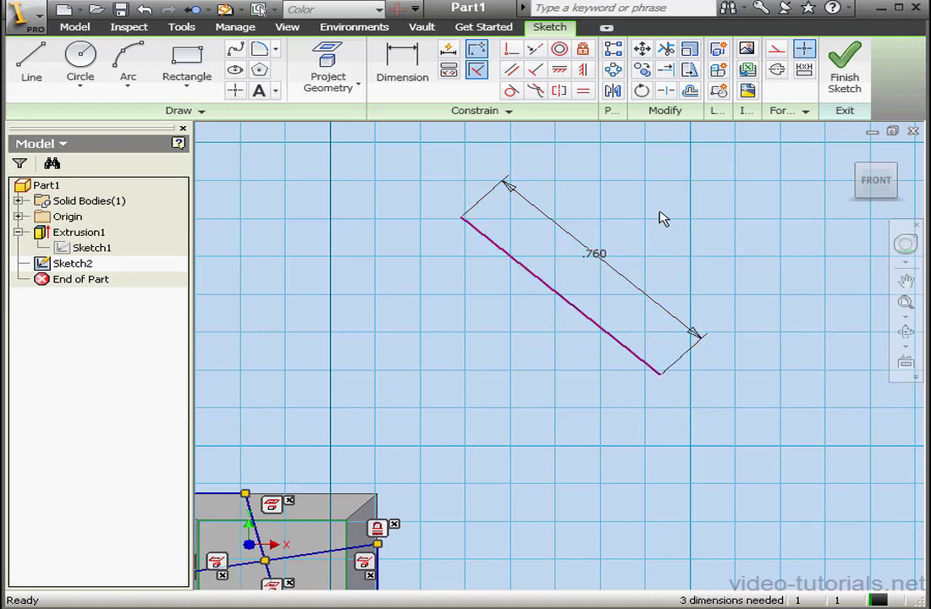
Fix the line at its midpoint and drag an end to rotate it to a shallower angle.
click(582, 49)
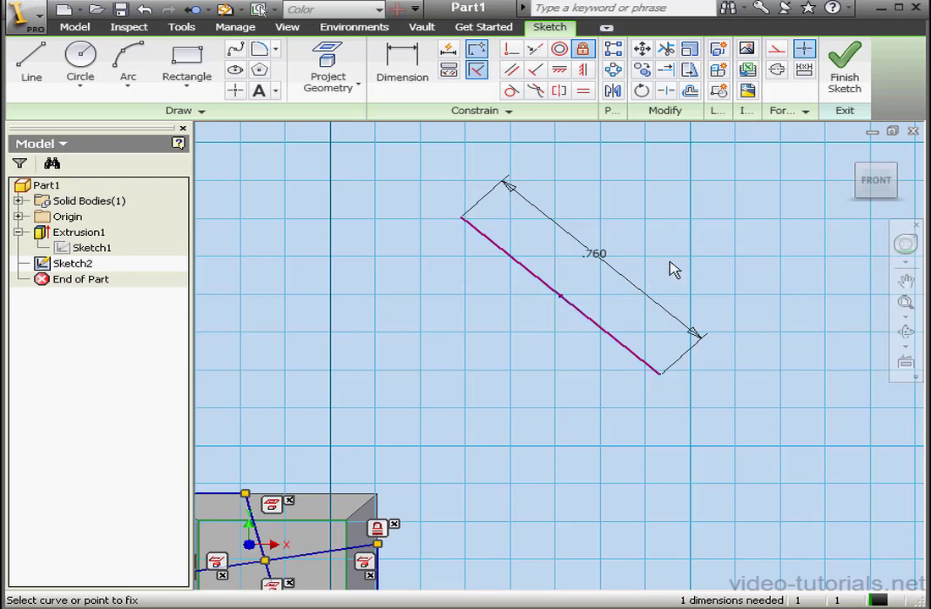
right_click(650, 328)
click(671, 338)
drag(664, 383, 679, 353)
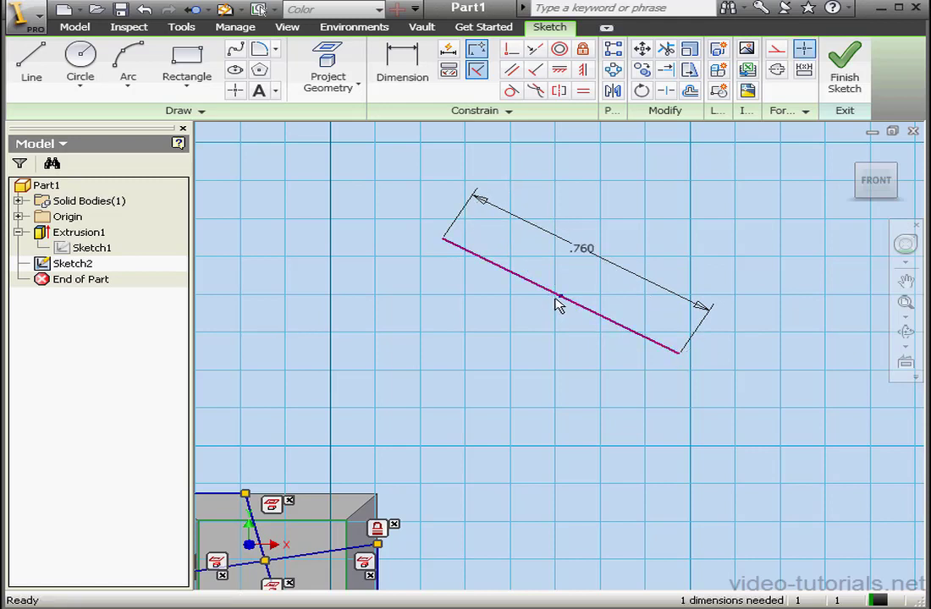